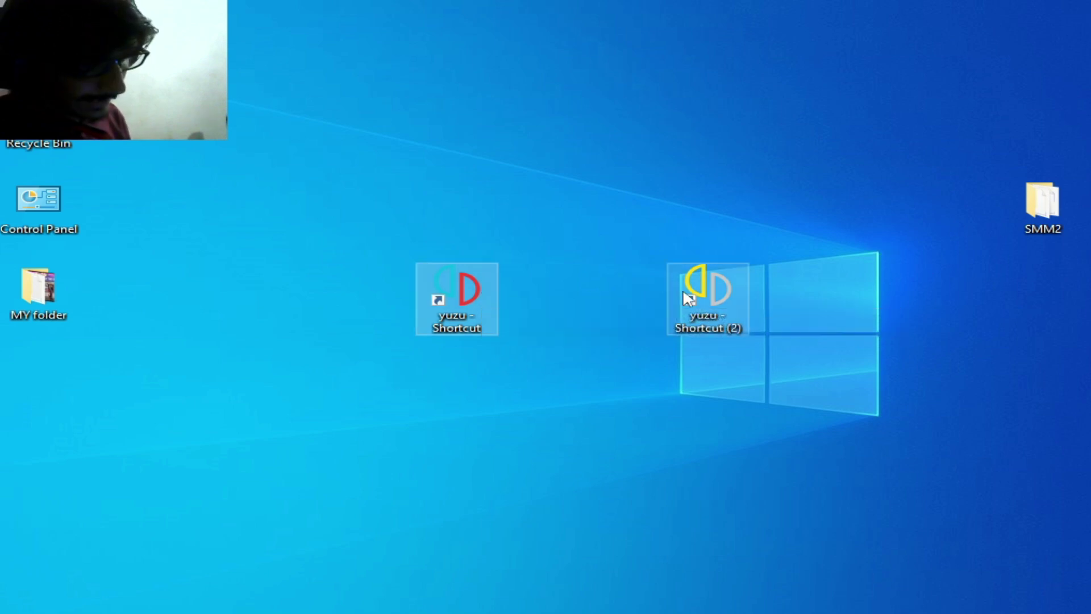
# Look inside the SMM2 folder on the desktop at the game files, then close it.
pyautogui.moveTo(685, 294)
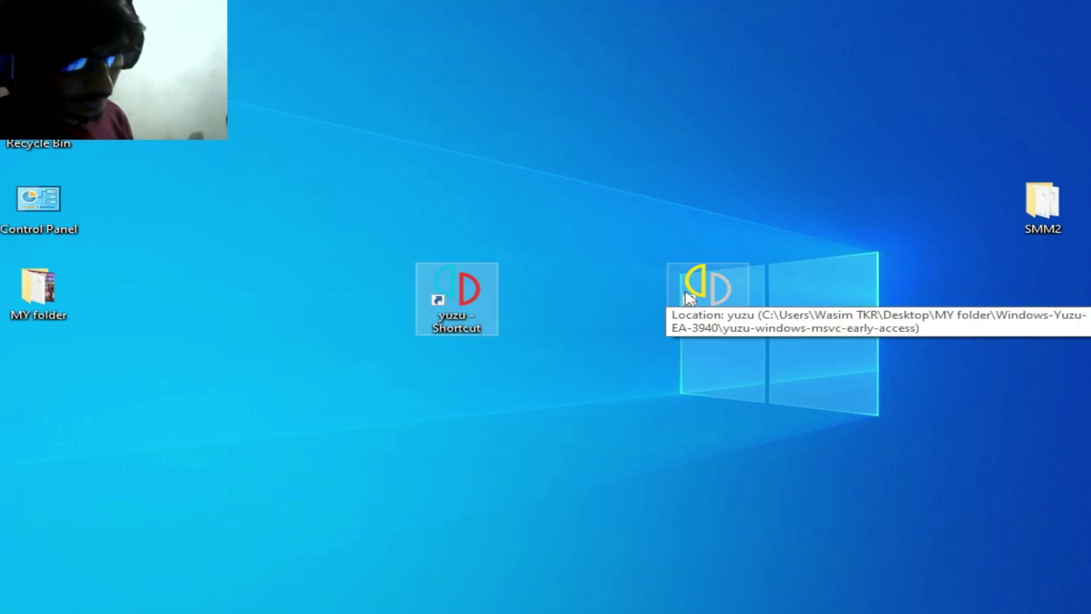
pyautogui.doubleClick(1017, 204)
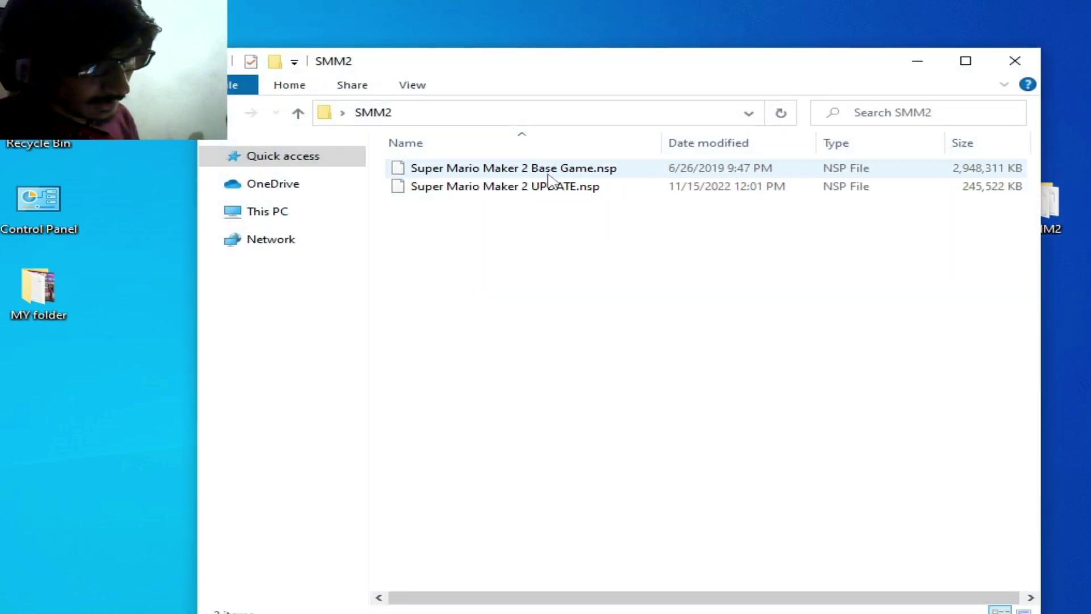
pyautogui.moveTo(544, 192)
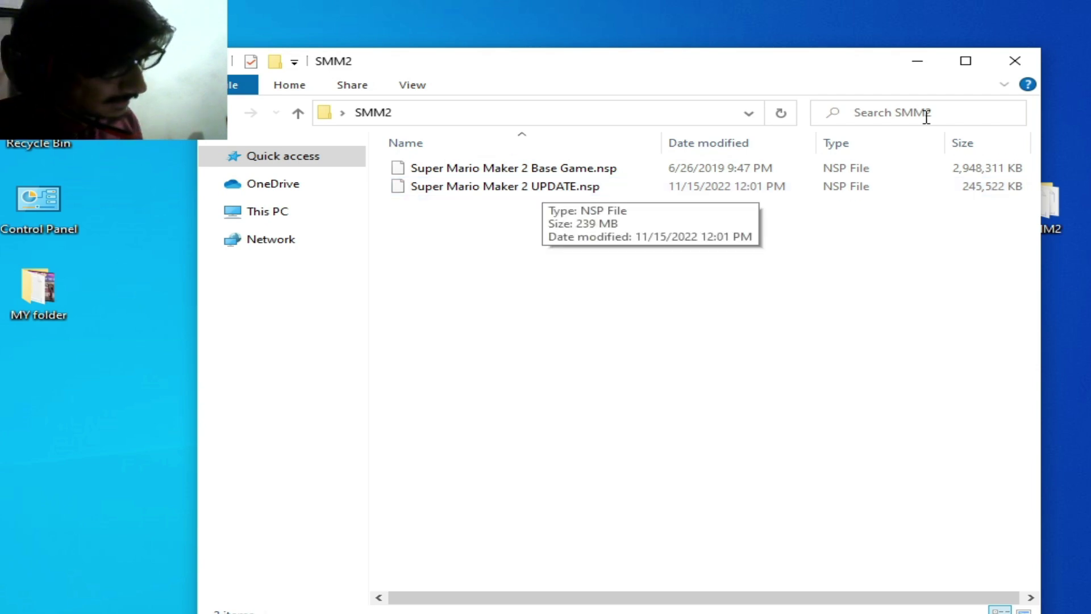
pyautogui.click(1015, 61)
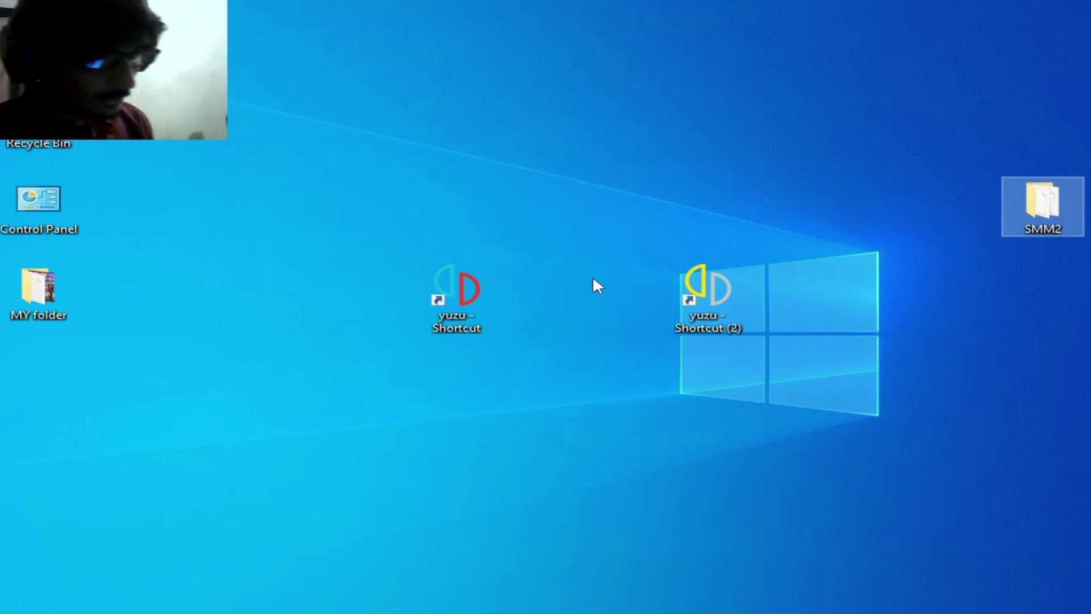
# Launch yuzu Early Access 3940 and yuzu 1603 from their desktop shortcuts, spreading the windows apart.
pyautogui.click(705, 276)
pyautogui.rightClick(705, 276)
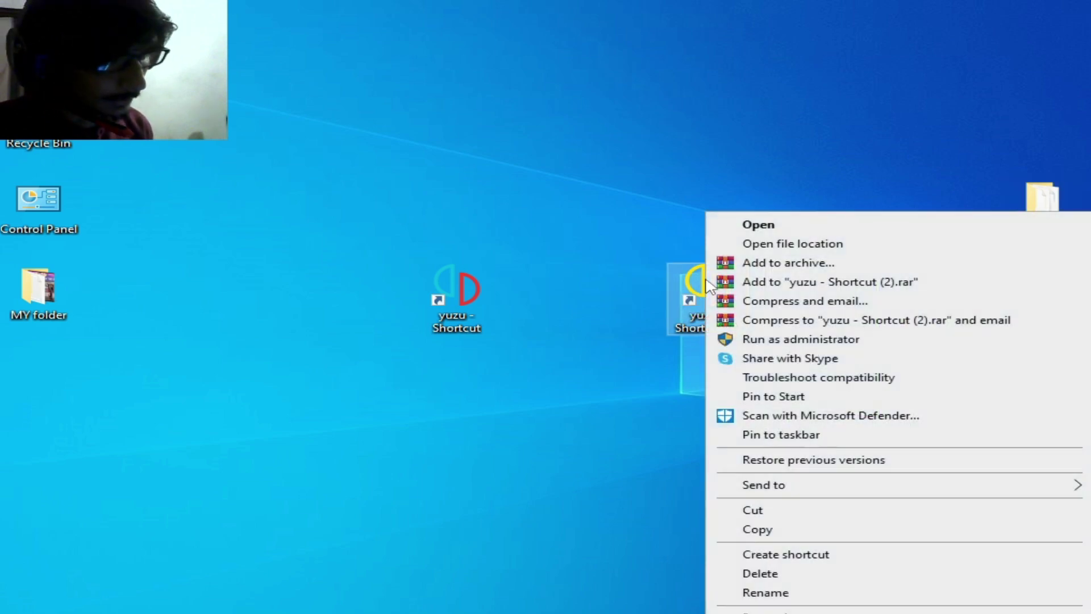
pyautogui.click(760, 225)
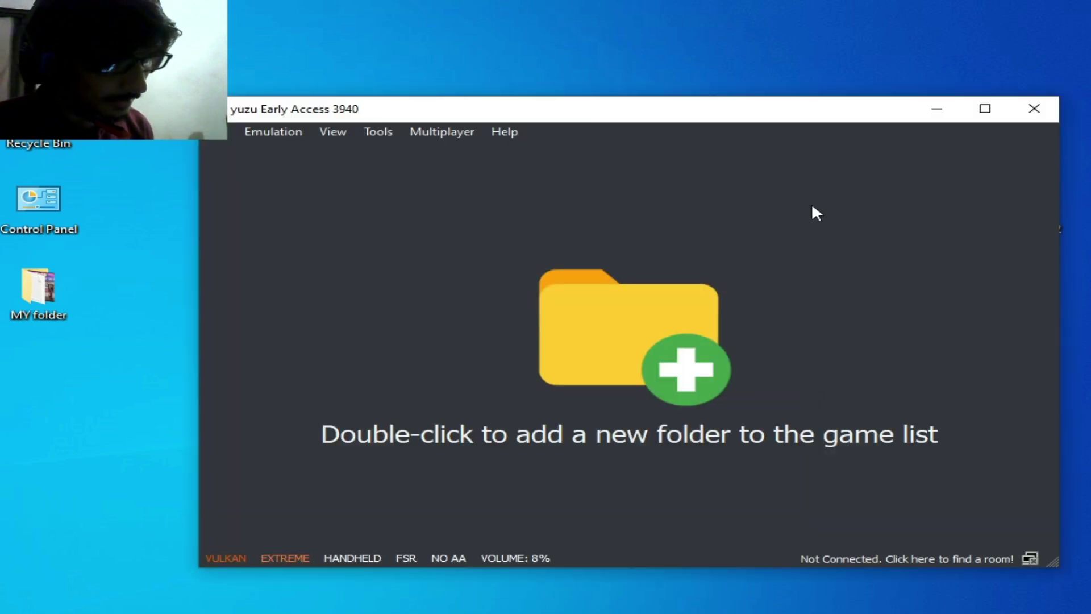
pyautogui.moveTo(531, 114); pyautogui.dragTo(638, 412)
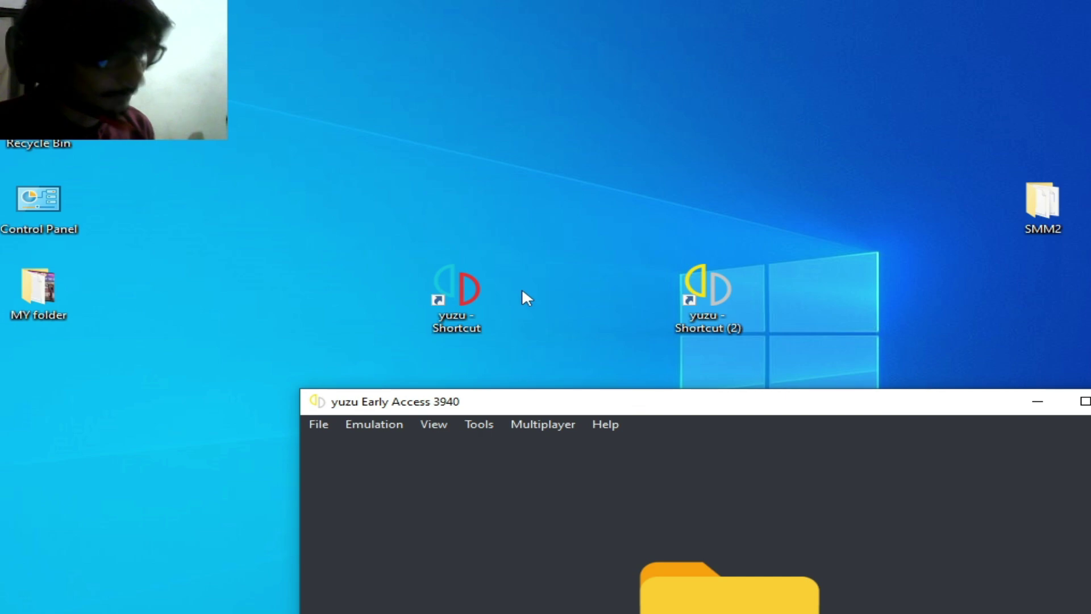
pyautogui.click(474, 287)
pyautogui.rightClick(473, 287)
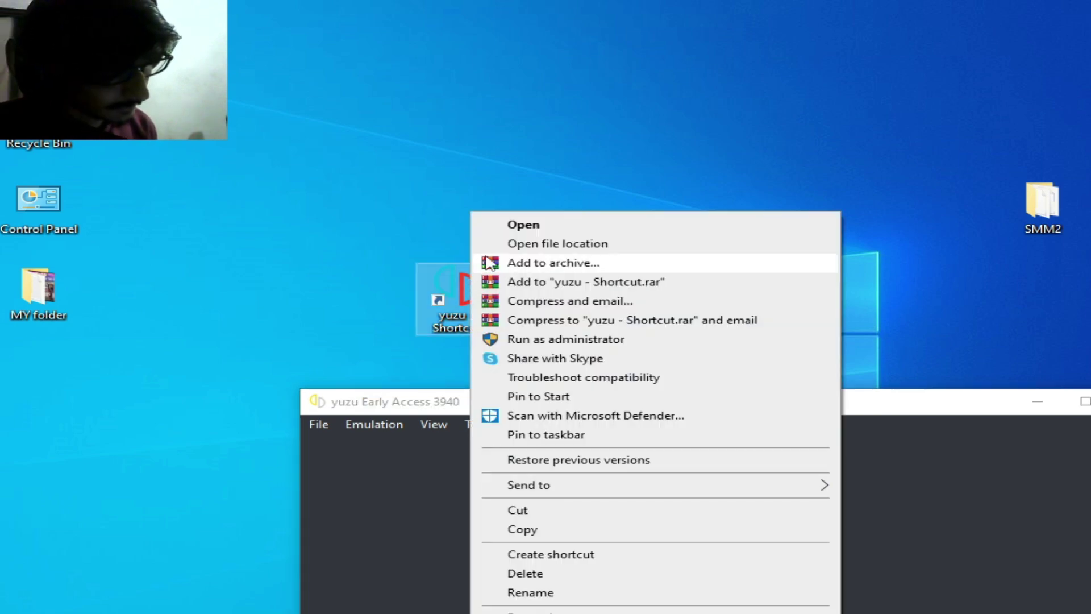
pyautogui.click(509, 226)
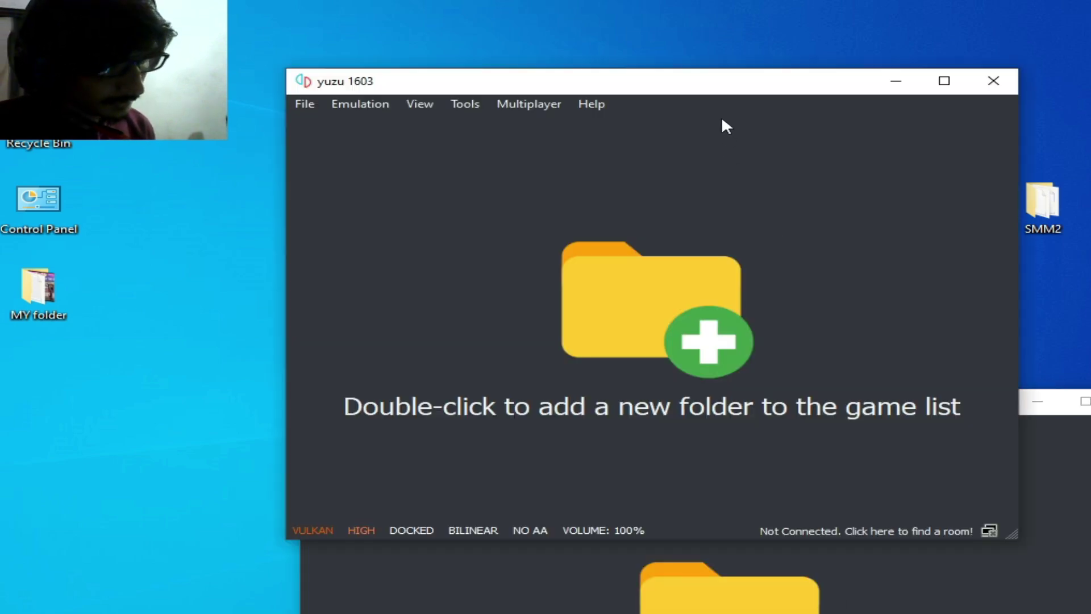
pyautogui.moveTo(723, 92); pyautogui.dragTo(884, 141)
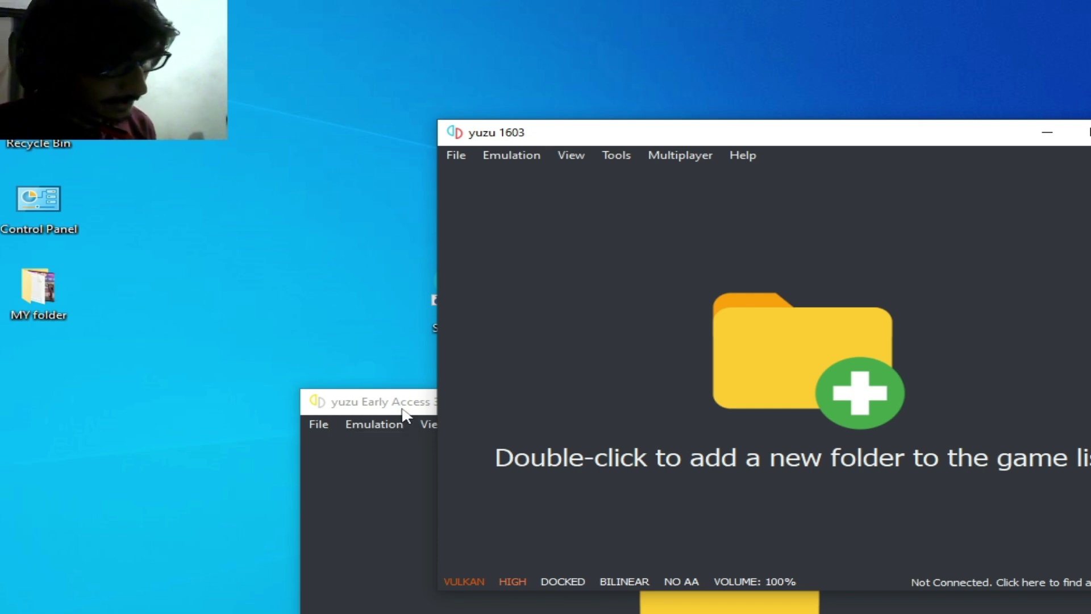
# Close the yuzu Early Access 3940 window and reposition the remaining yuzu 1603 window.
pyautogui.moveTo(406, 406); pyautogui.dragTo(432, 176)
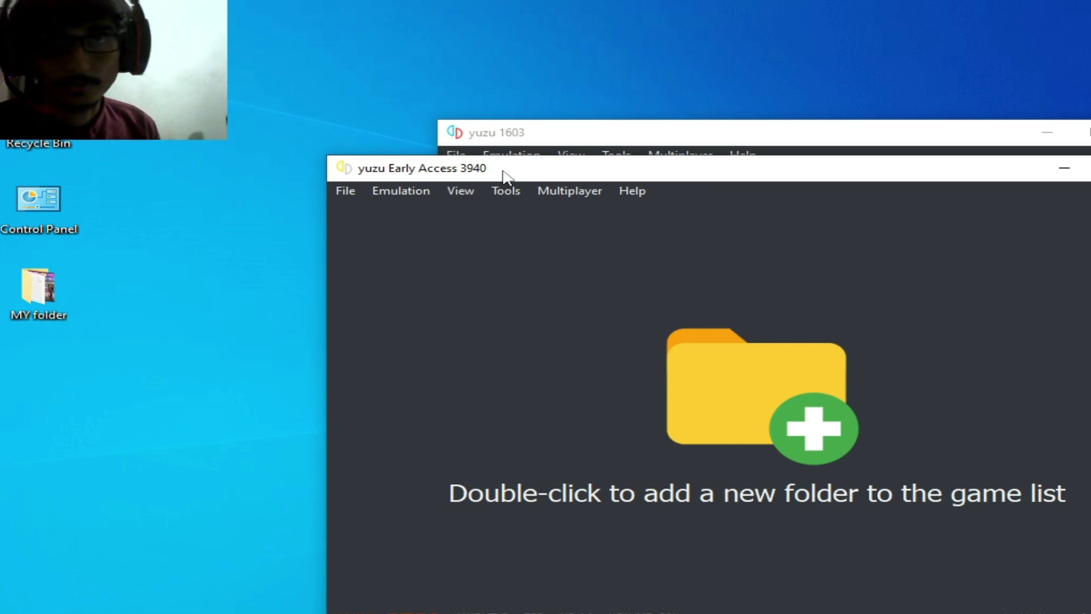
pyautogui.moveTo(766, 176); pyautogui.dragTo(538, 224)
pyautogui.click(934, 217)
pyautogui.moveTo(918, 146); pyautogui.dragTo(740, 173)
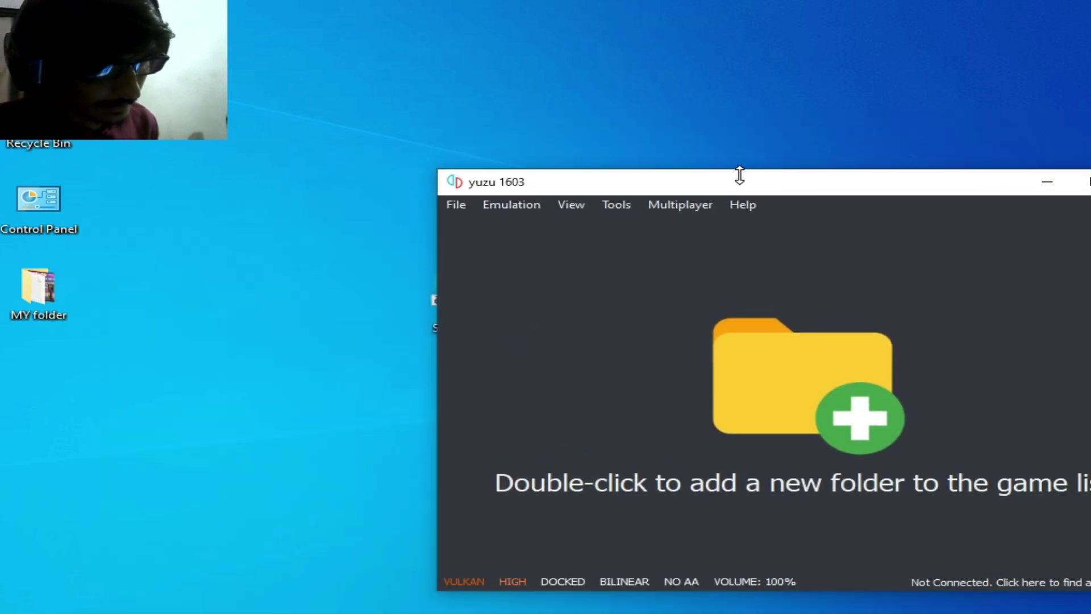
pyautogui.moveTo(824, 185); pyautogui.dragTo(657, 182)
# Close yuzu 1603, browse its install location's user folder (amiibo, keys, nand), then close Explorer.
pyautogui.click(977, 177)
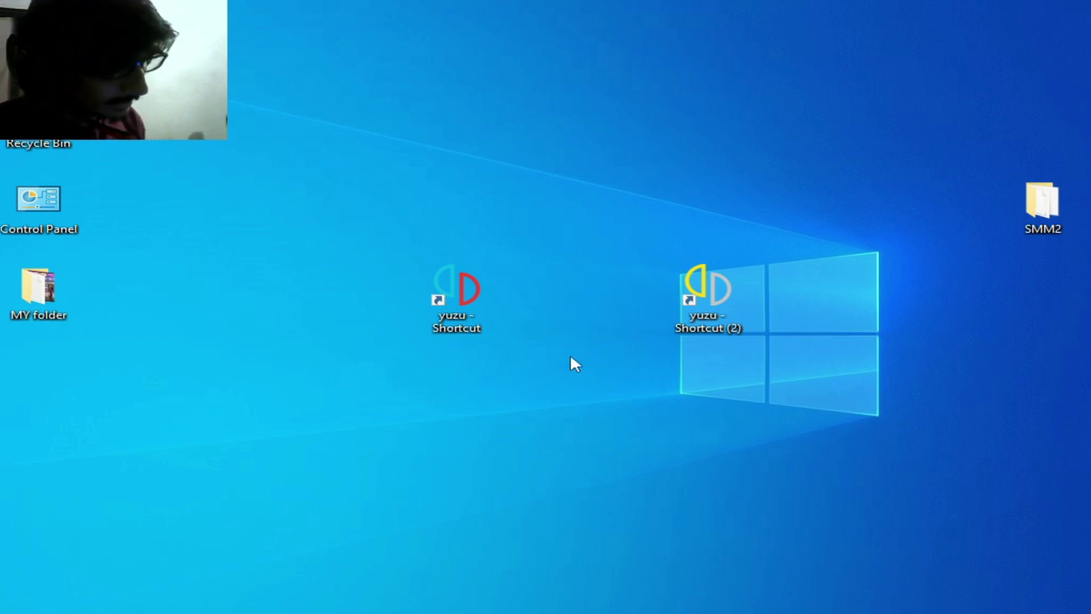
pyautogui.rightClick(457, 284)
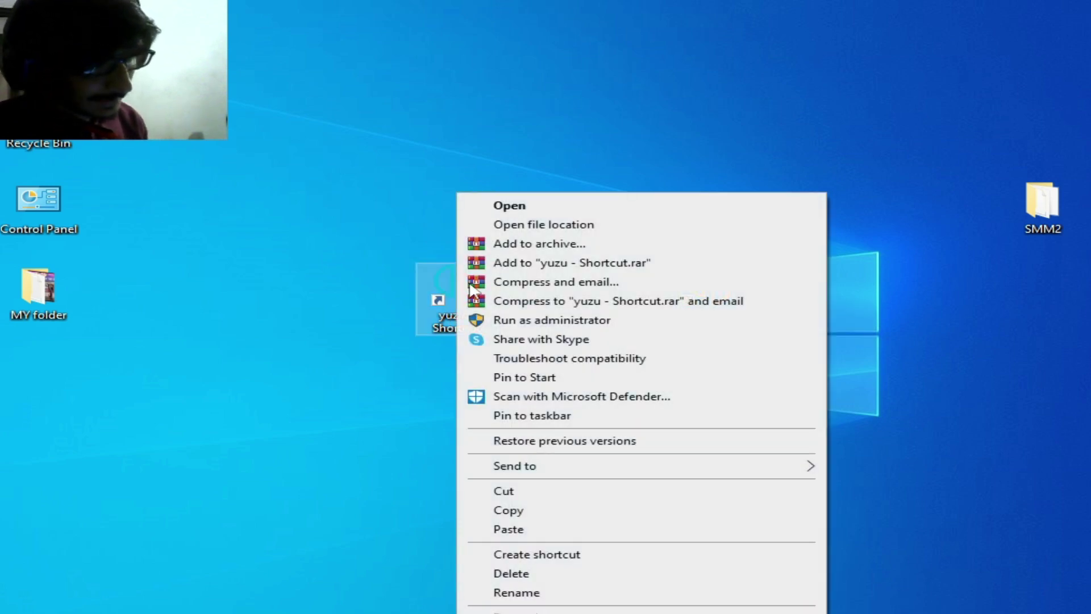
pyautogui.click(516, 225)
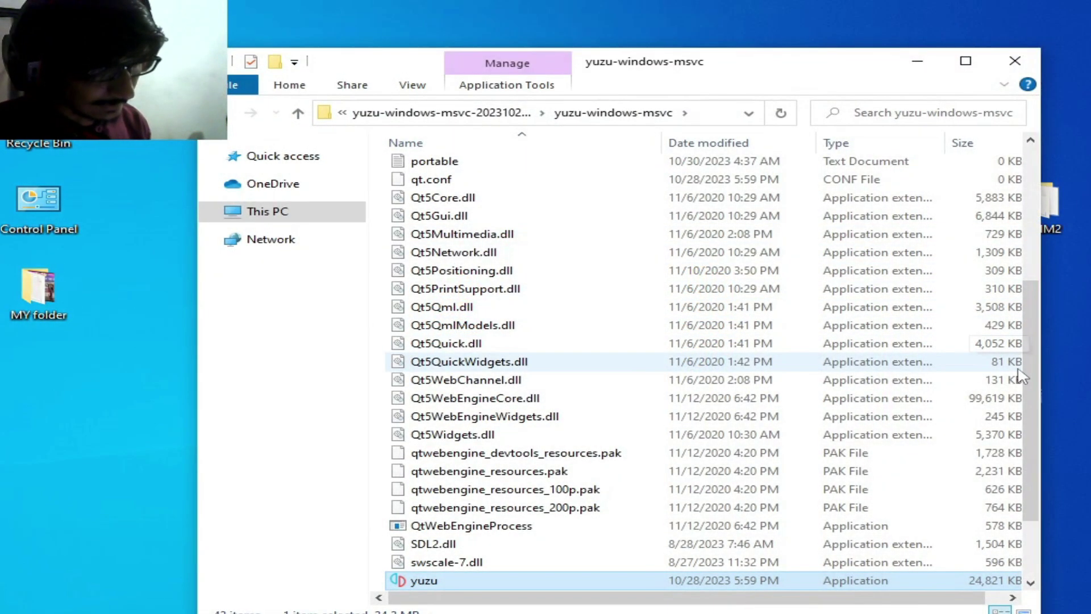
pyautogui.moveTo(1029, 364); pyautogui.dragTo(1028, 217)
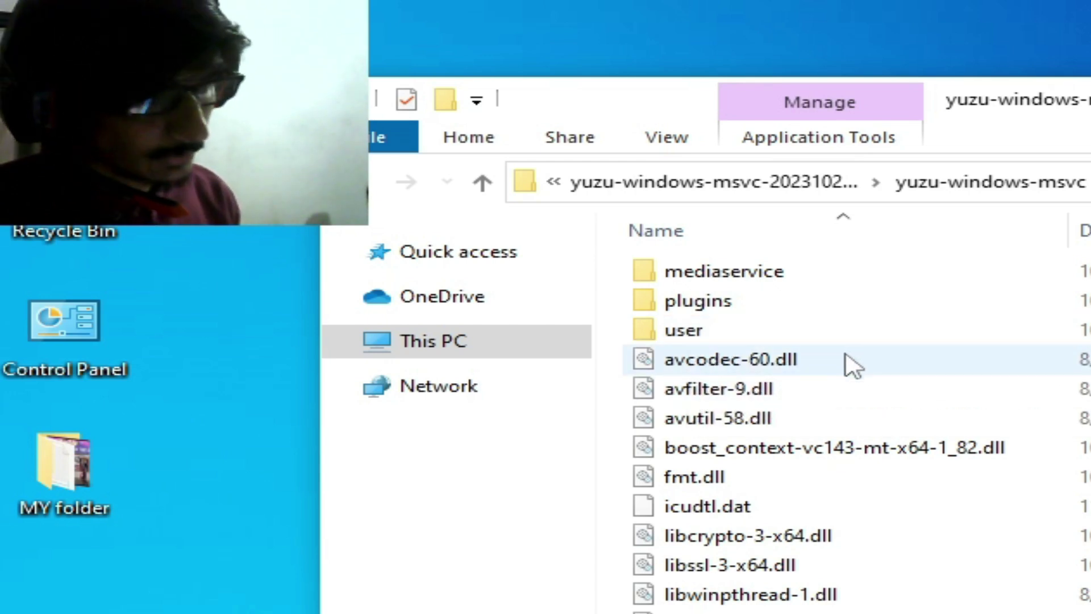
pyautogui.doubleClick(719, 331)
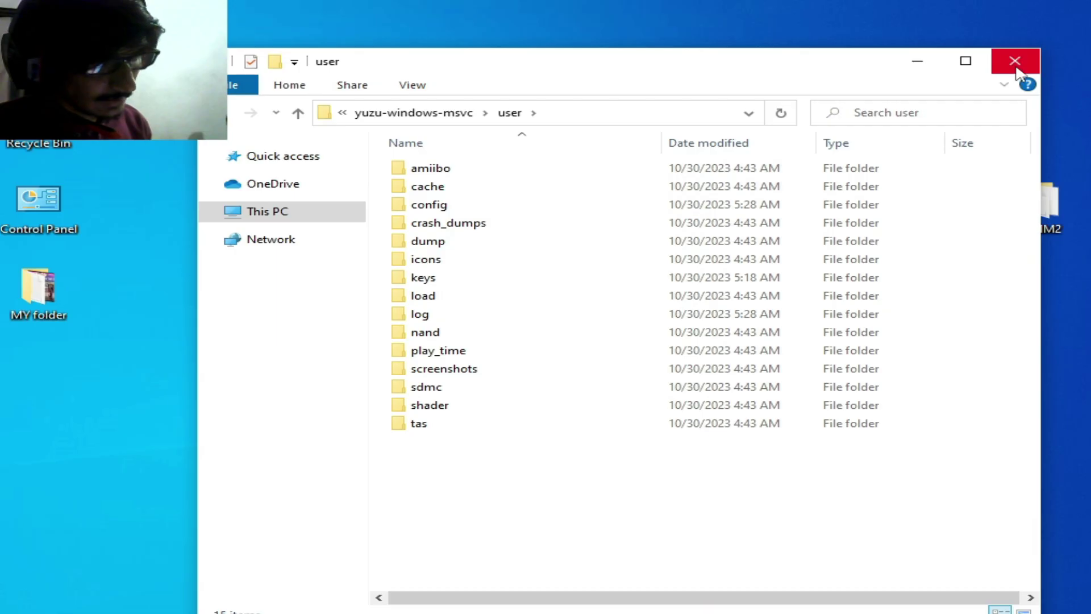
pyautogui.click(1003, 58)
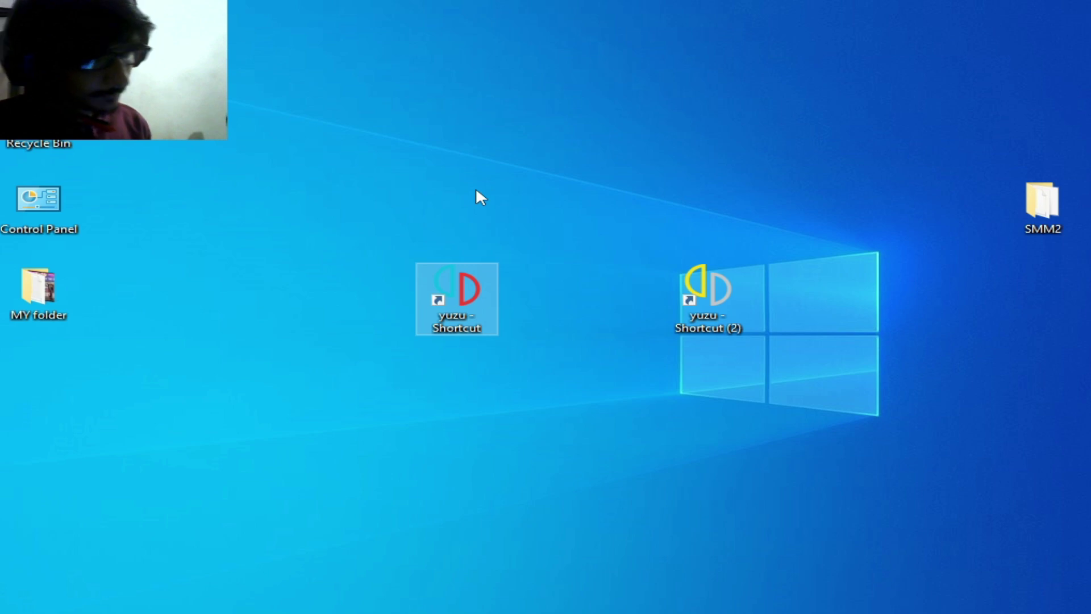
pyautogui.doubleClick(469, 295)
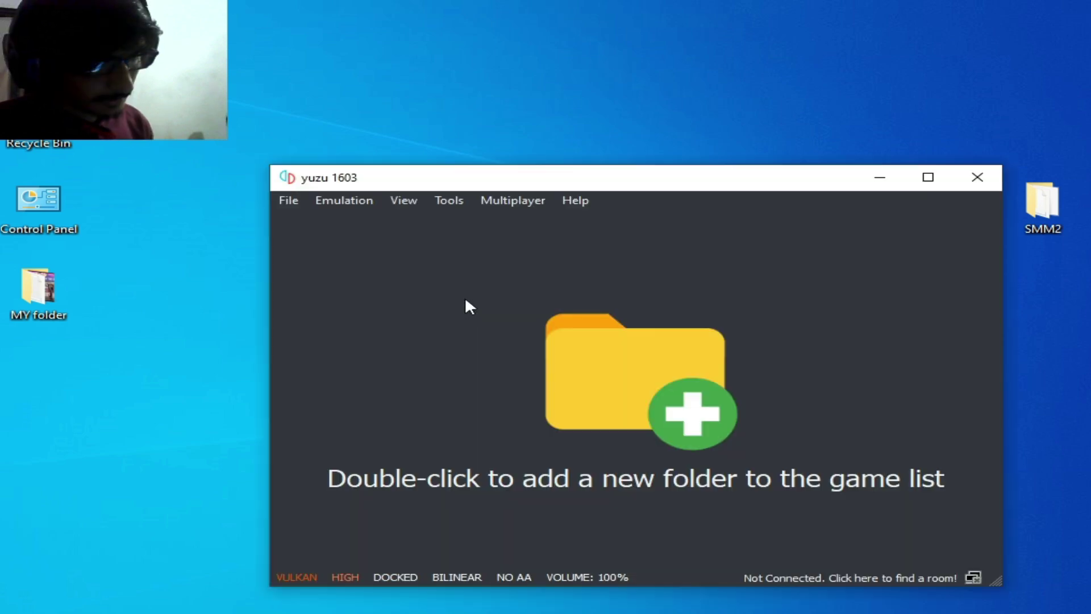
pyautogui.click(284, 200)
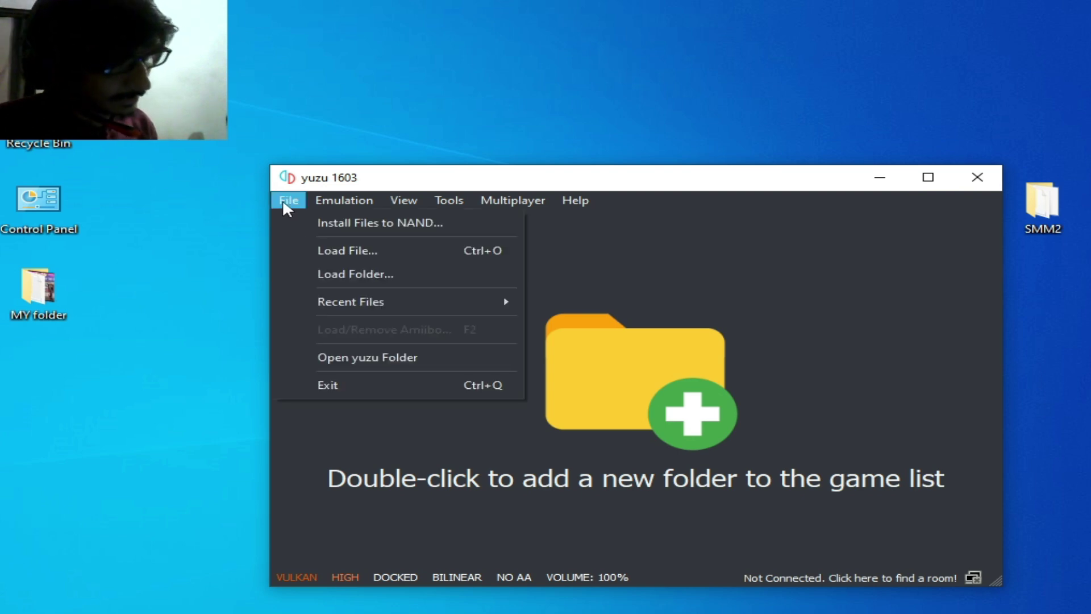
pyautogui.click(395, 357)
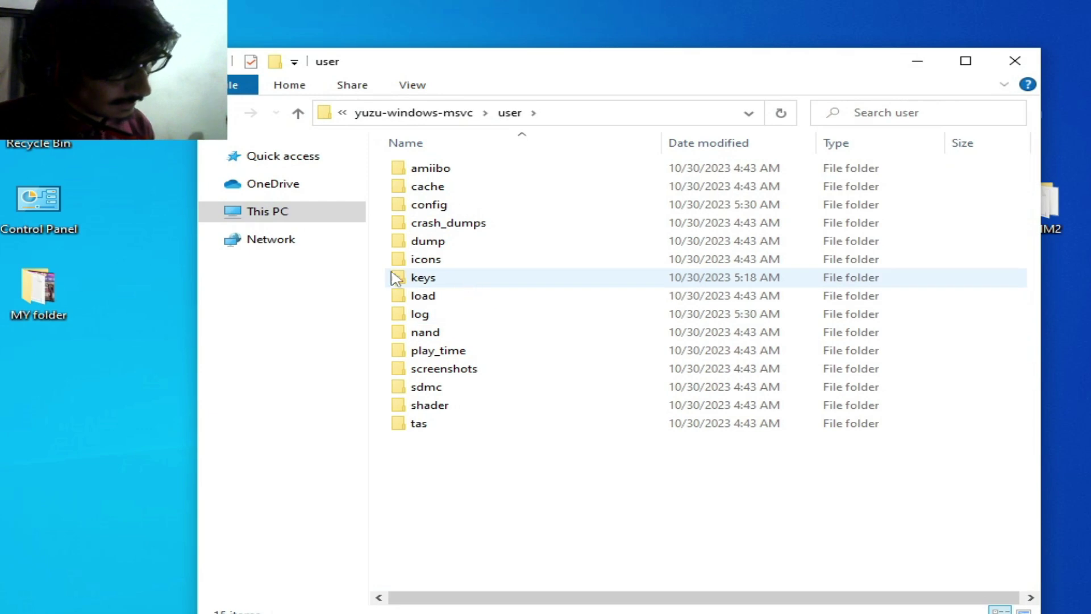
pyautogui.click(463, 114)
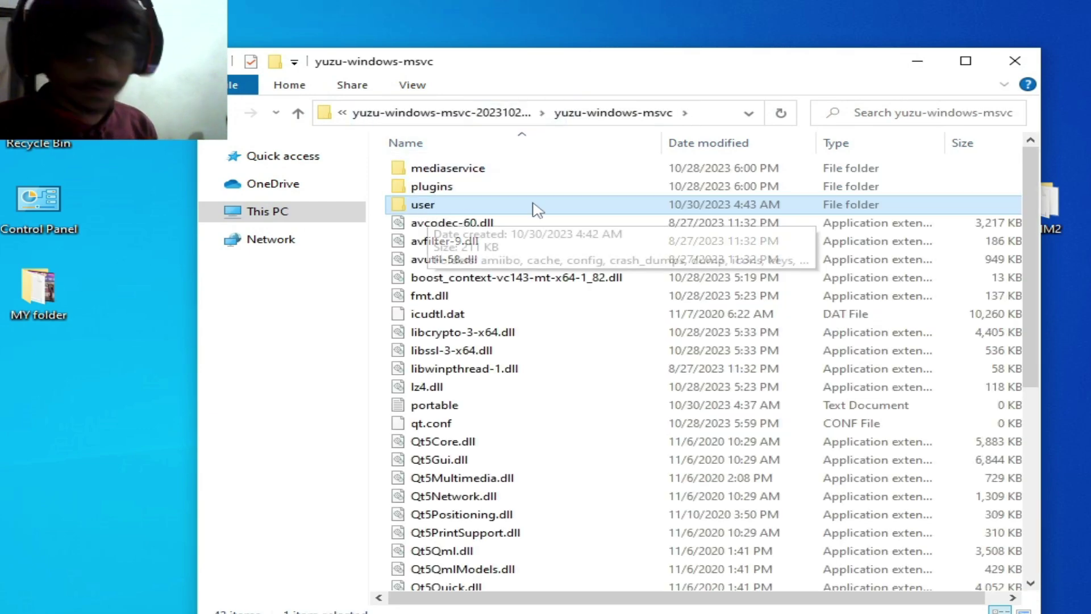
pyautogui.click(1014, 61)
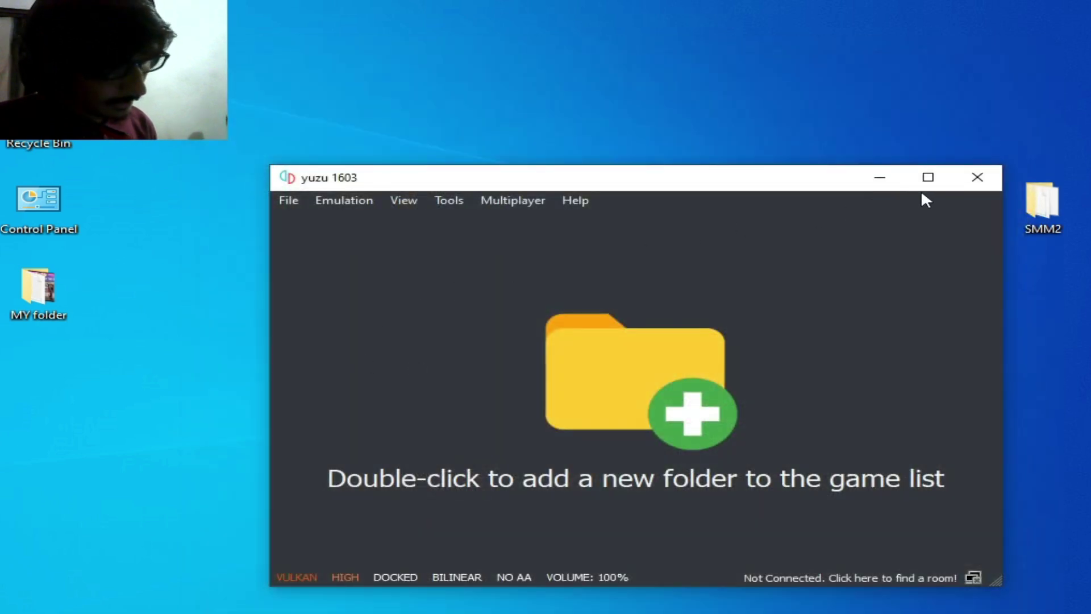
pyautogui.click(977, 176)
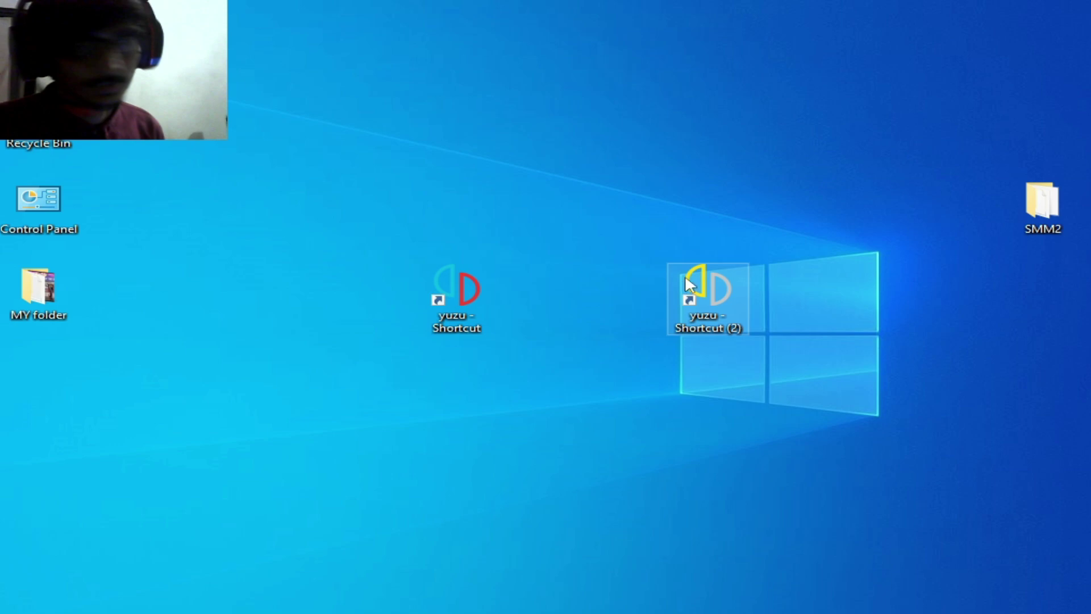
# Browse the early-access install folder, minimize it, and launch yuzu from 'yuzu - Shortcut (2)'.
pyautogui.rightClick(702, 278)
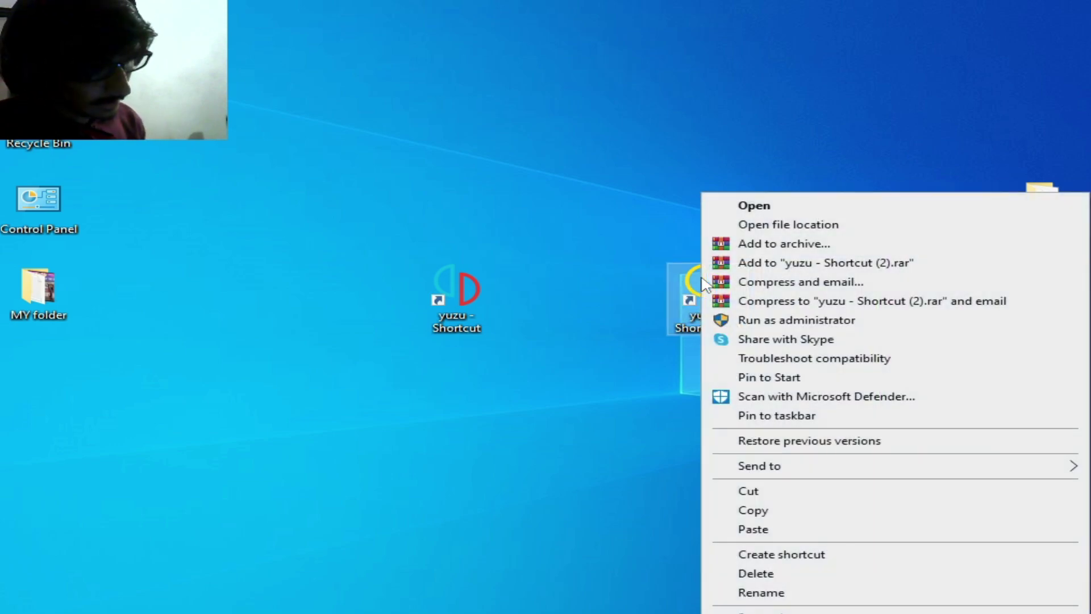
pyautogui.click(782, 228)
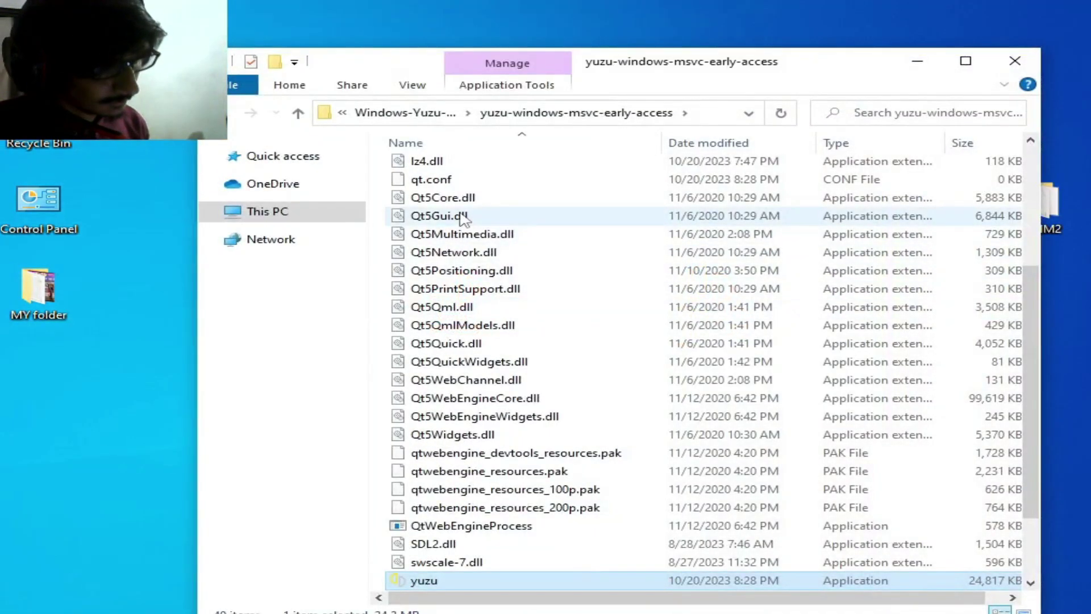
pyautogui.moveTo(1026, 355); pyautogui.dragTo(1028, 227)
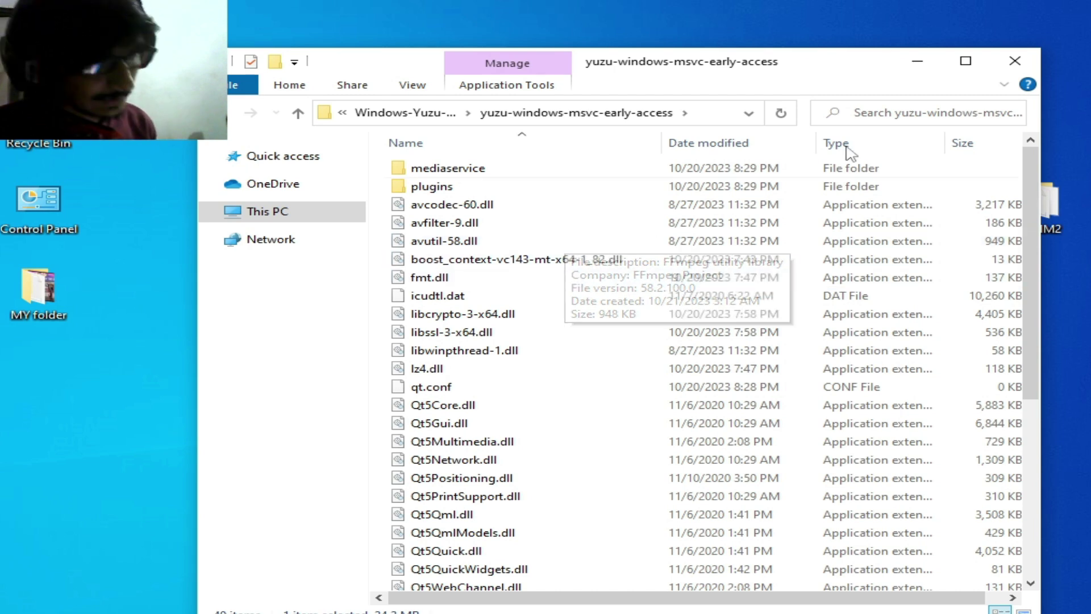
pyautogui.click(917, 61)
pyautogui.rightClick(698, 291)
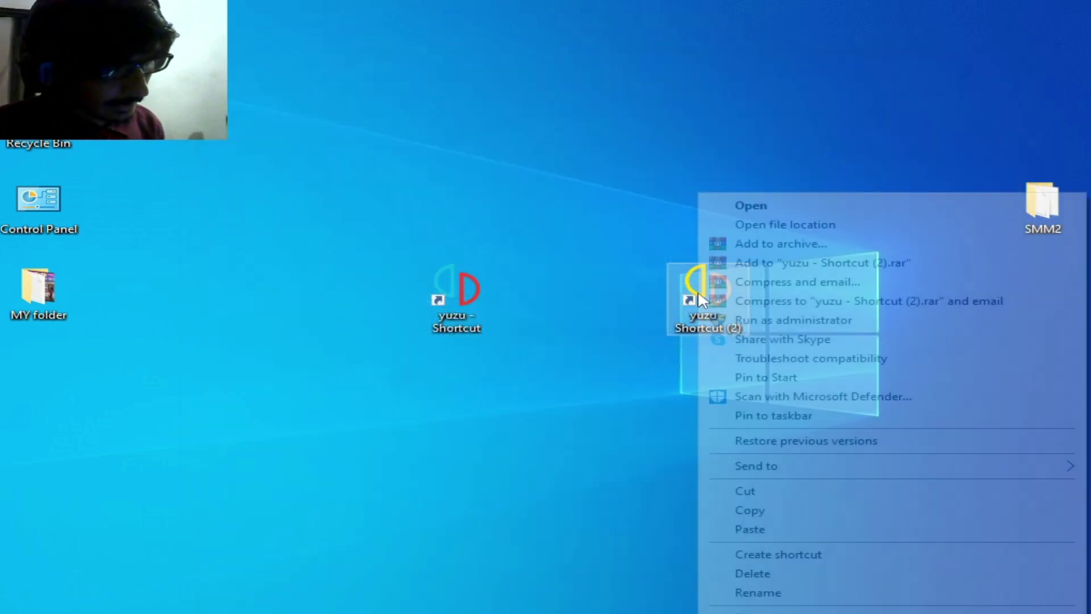
pyautogui.click(756, 205)
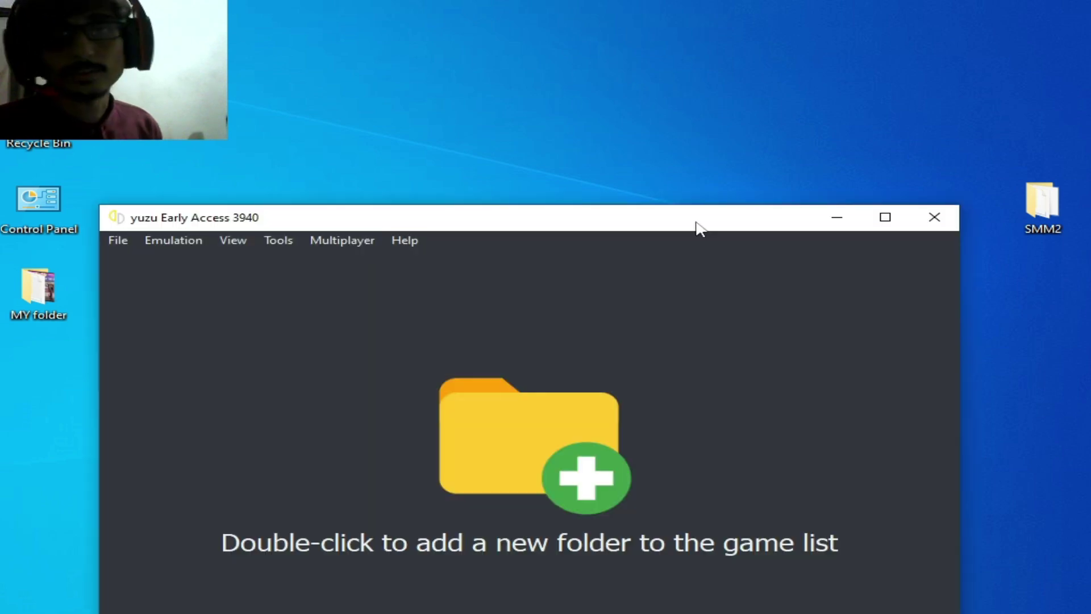
# Open yuzu's data folder from the File menu and browse to AppData > Roaming > yuzu > keys.
pyautogui.moveTo(697, 222); pyautogui.dragTo(875, 167)
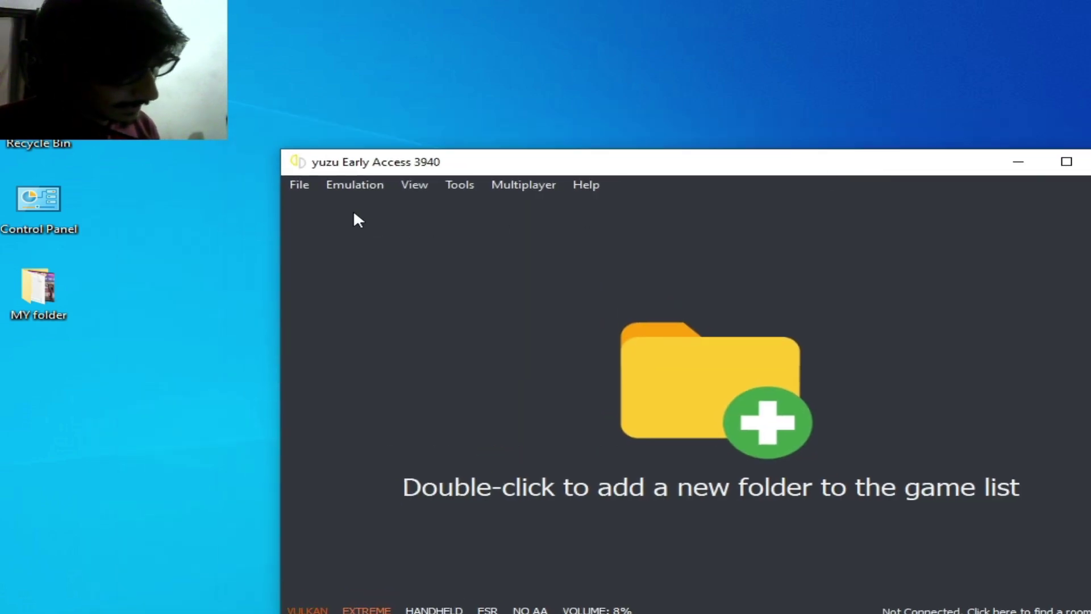
pyautogui.moveTo(338, 174); pyautogui.dragTo(549, 164)
pyautogui.click(514, 176)
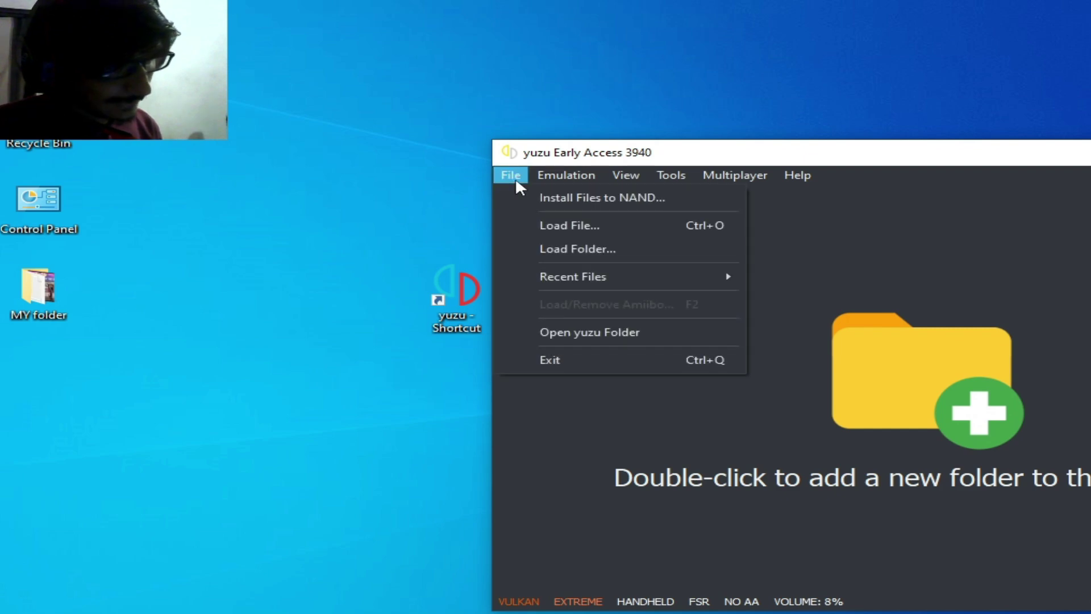
pyautogui.click(544, 332)
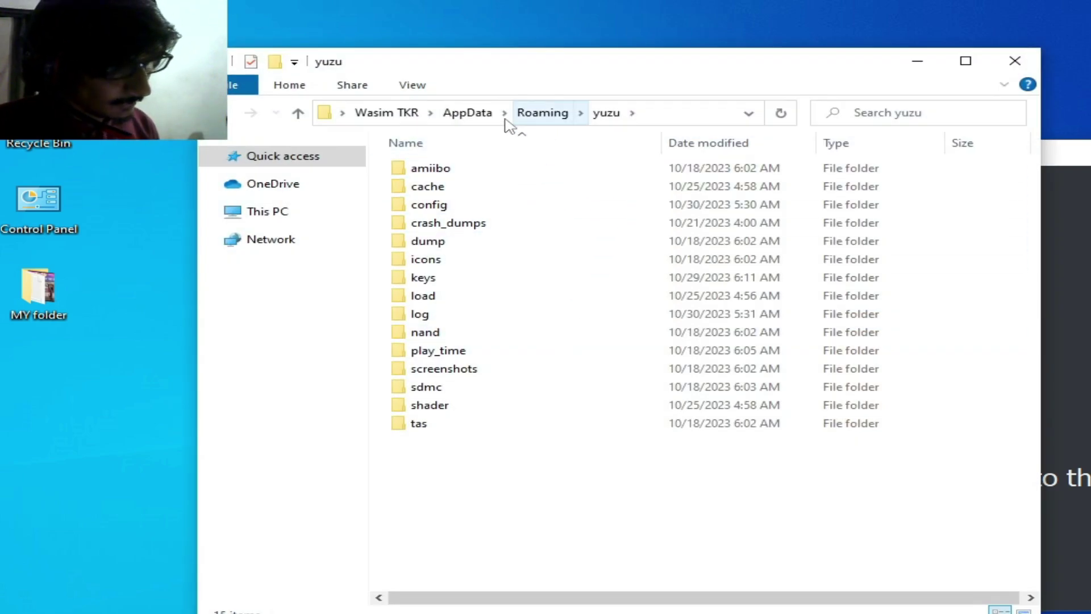
pyautogui.click(537, 117)
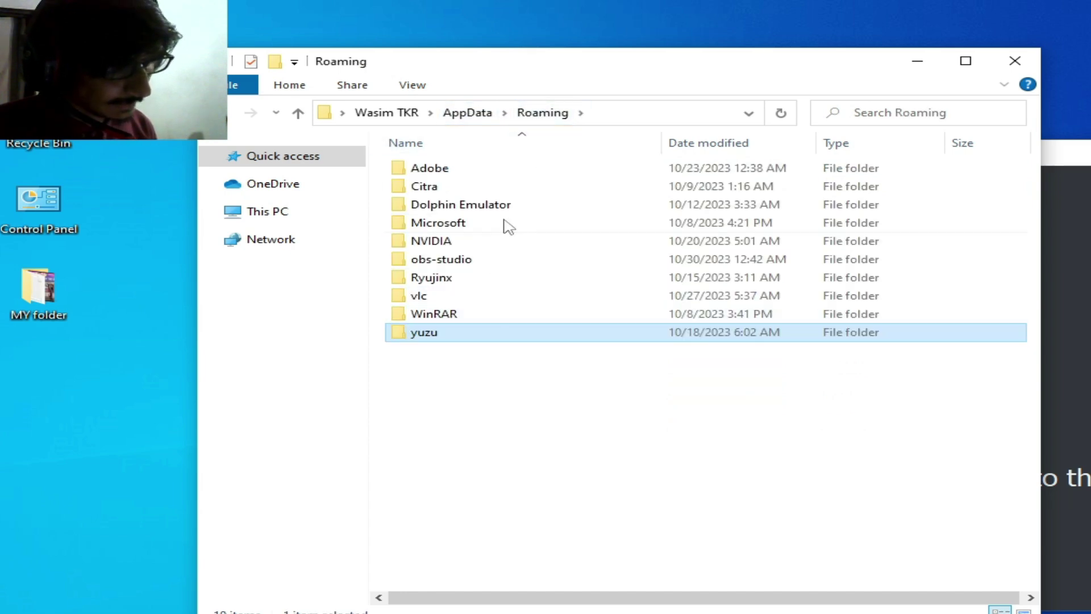
pyautogui.click(472, 116)
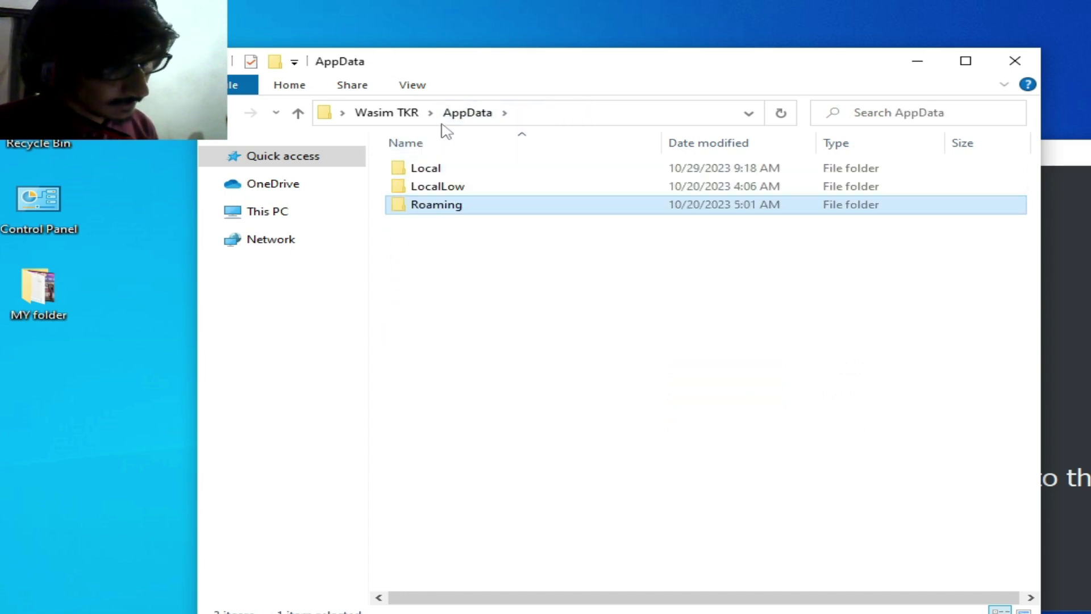
pyautogui.doubleClick(453, 211)
pyautogui.doubleClick(442, 336)
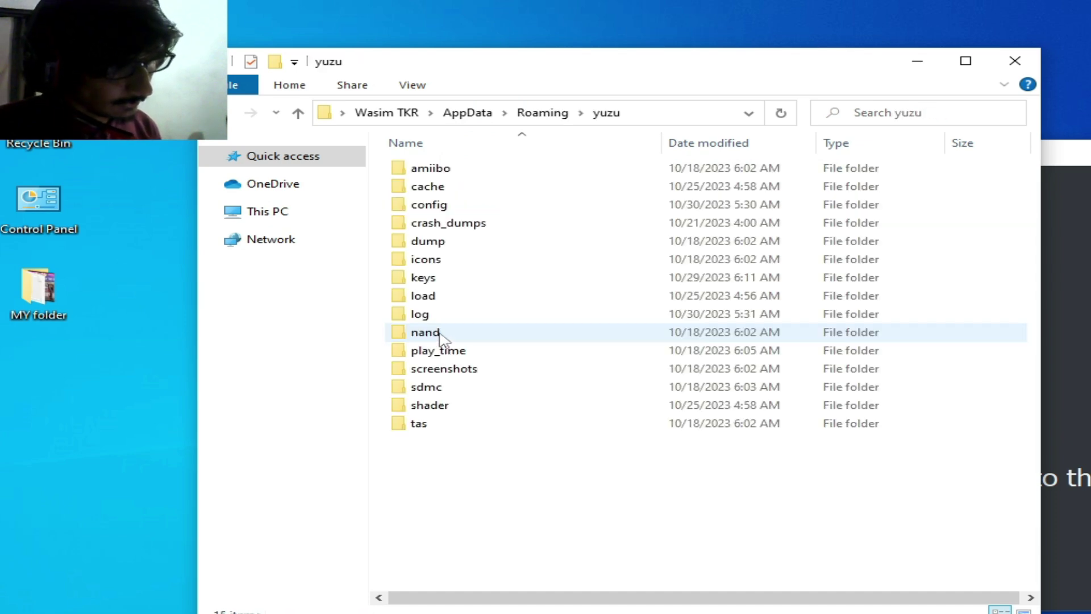
pyautogui.doubleClick(433, 279)
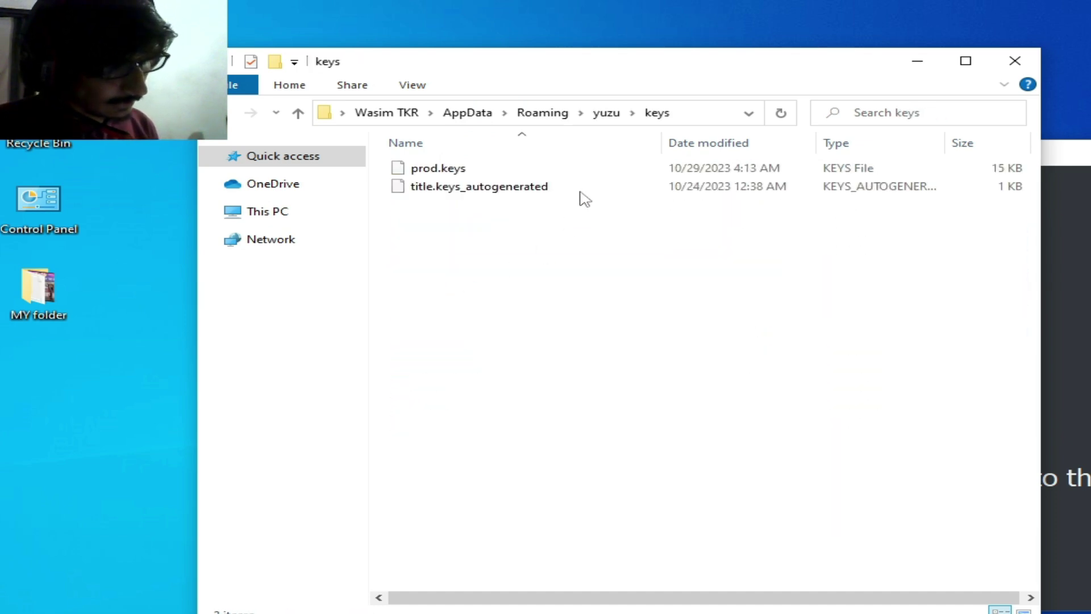
# Close the yuzu Early Access emulator and move the keys window aside.
pyautogui.moveTo(573, 74); pyautogui.dragTo(533, 83)
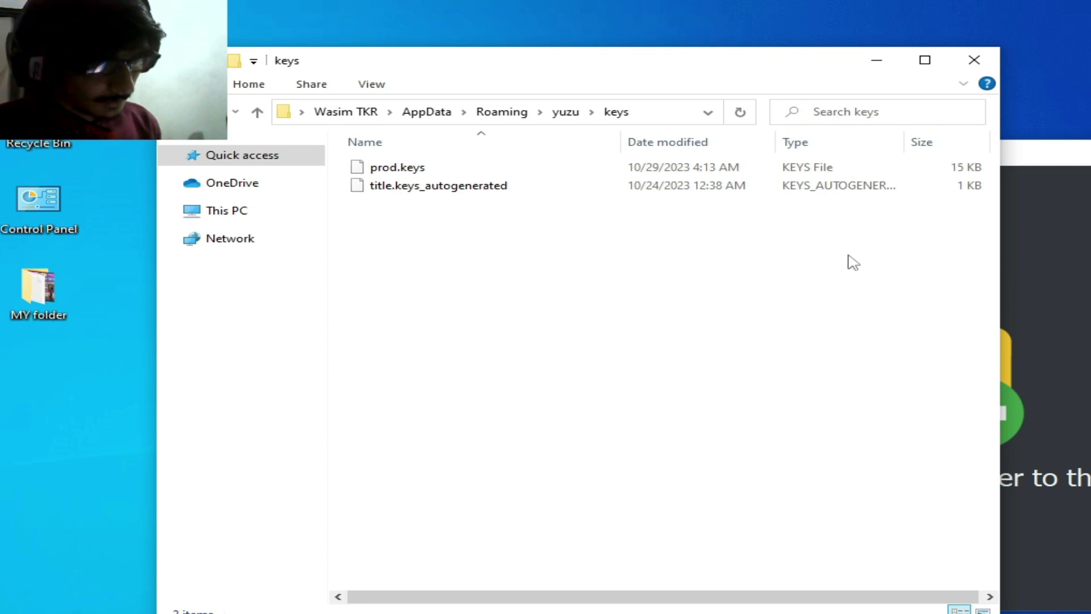
pyautogui.moveTo(1032, 159); pyautogui.dragTo(830, 203)
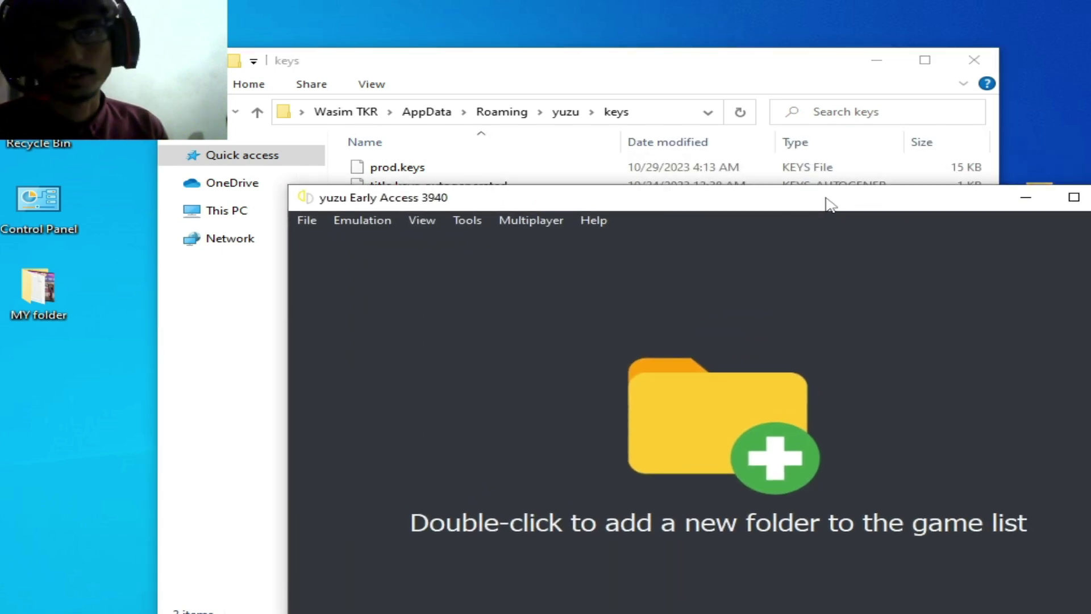
pyautogui.moveTo(829, 204); pyautogui.dragTo(701, 210)
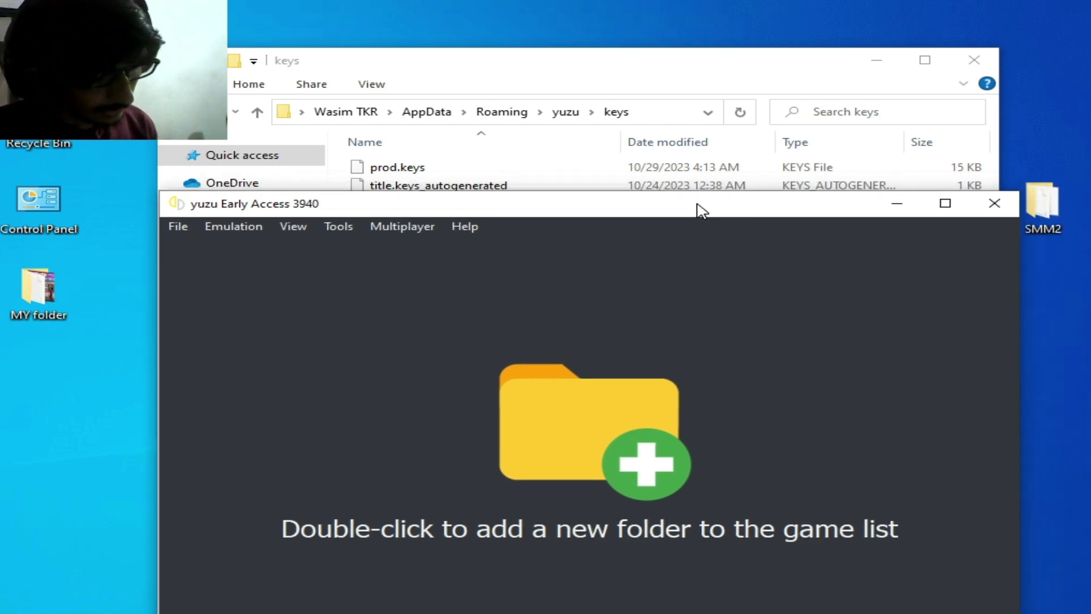
pyautogui.click(988, 201)
pyautogui.moveTo(518, 74); pyautogui.dragTo(806, 388)
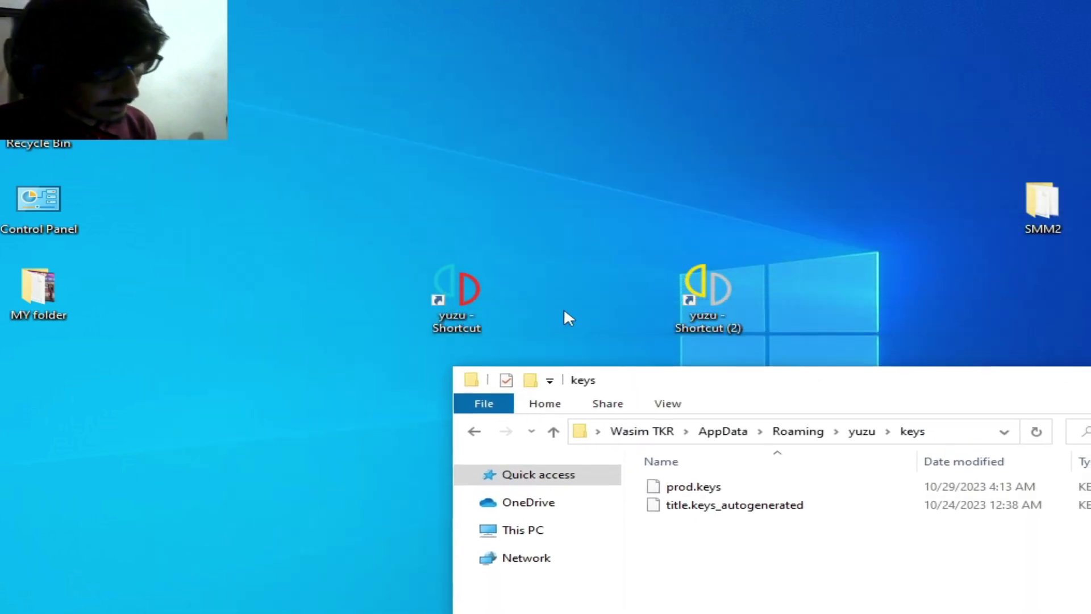
# Open the first yuzu install's user\keys folder next to the Roaming keys window.
pyautogui.rightClick(458, 290)
pyautogui.click(509, 225)
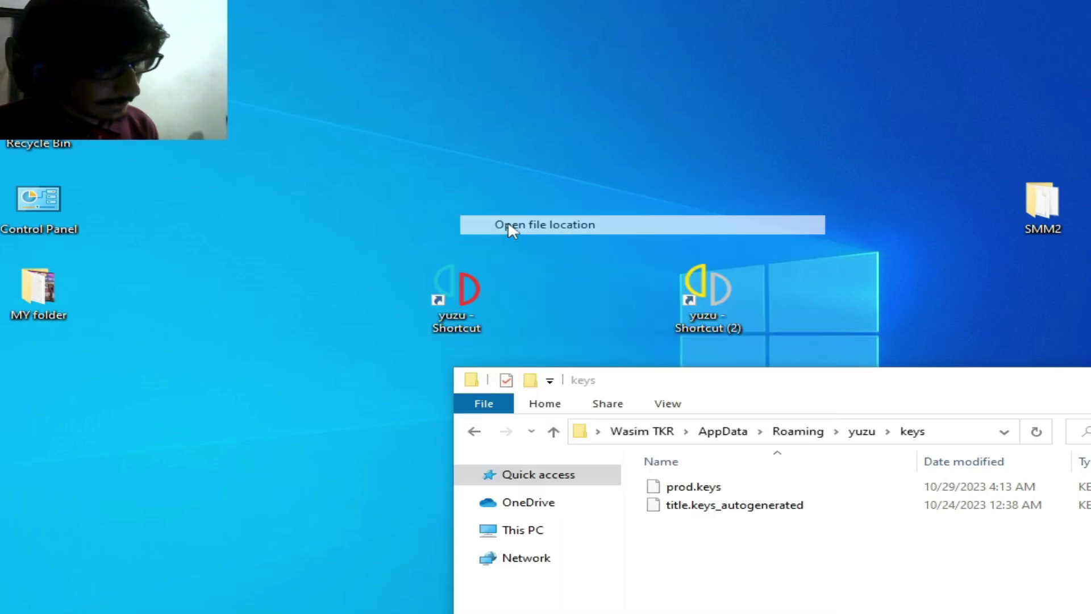
pyautogui.moveTo(846, 310); pyautogui.dragTo(845, 173)
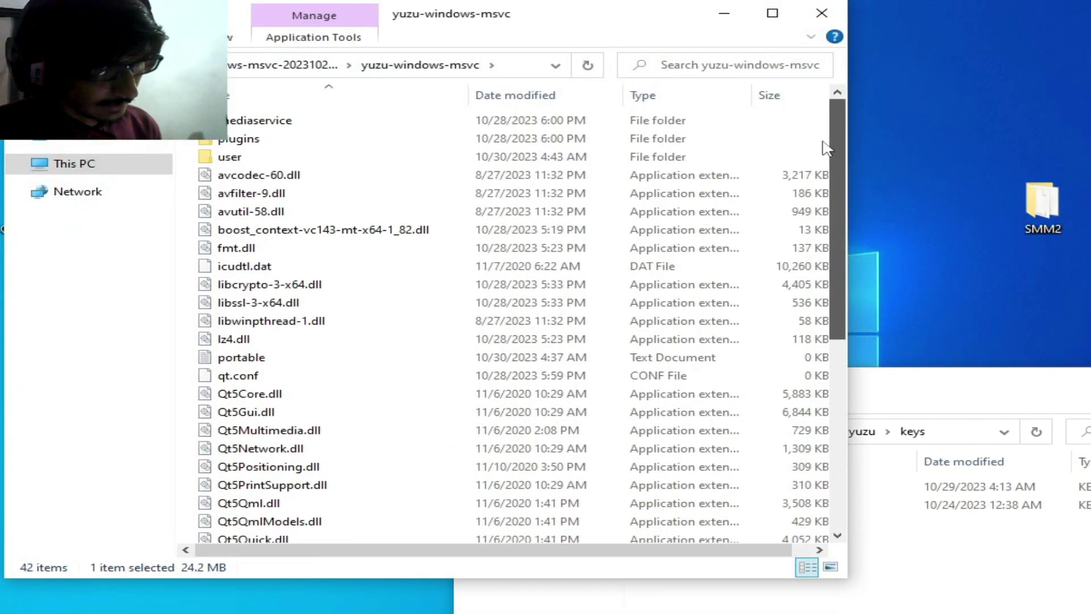
pyautogui.doubleClick(279, 159)
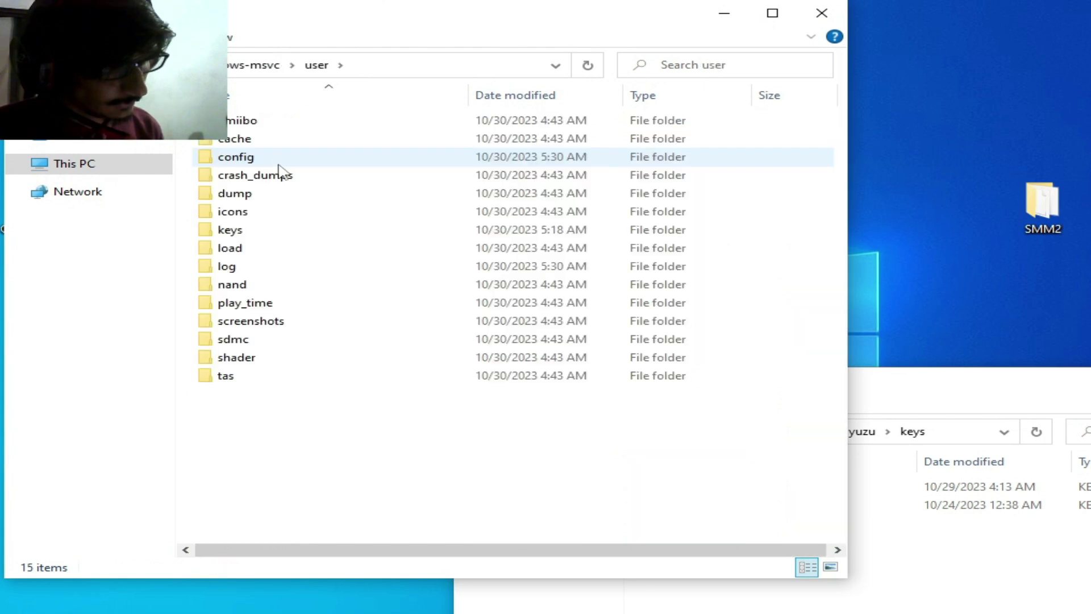
pyautogui.doubleClick(248, 230)
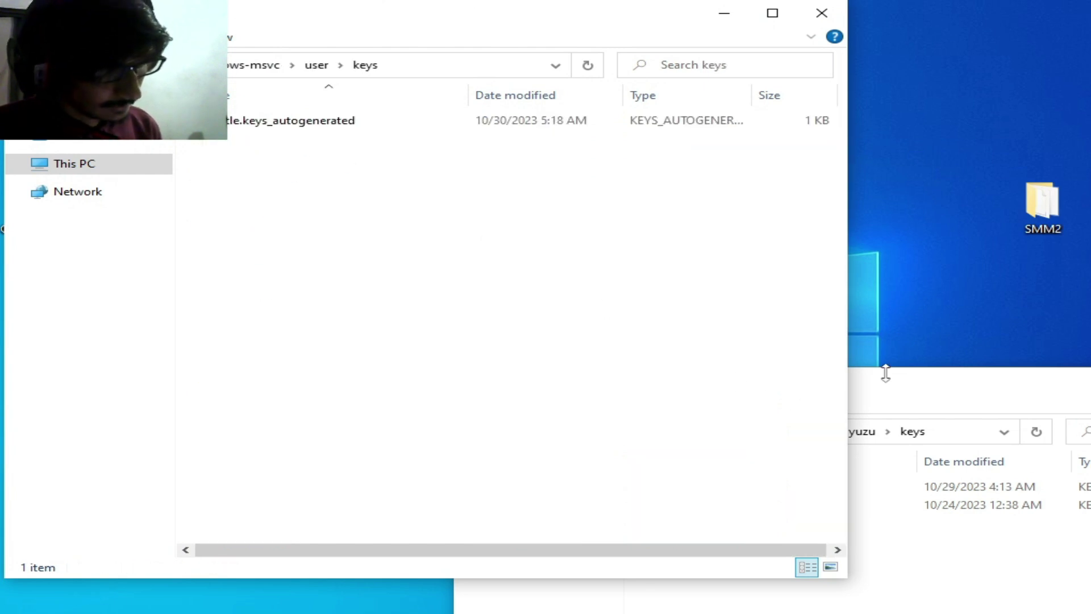
pyautogui.moveTo(886, 389); pyautogui.dragTo(825, 216)
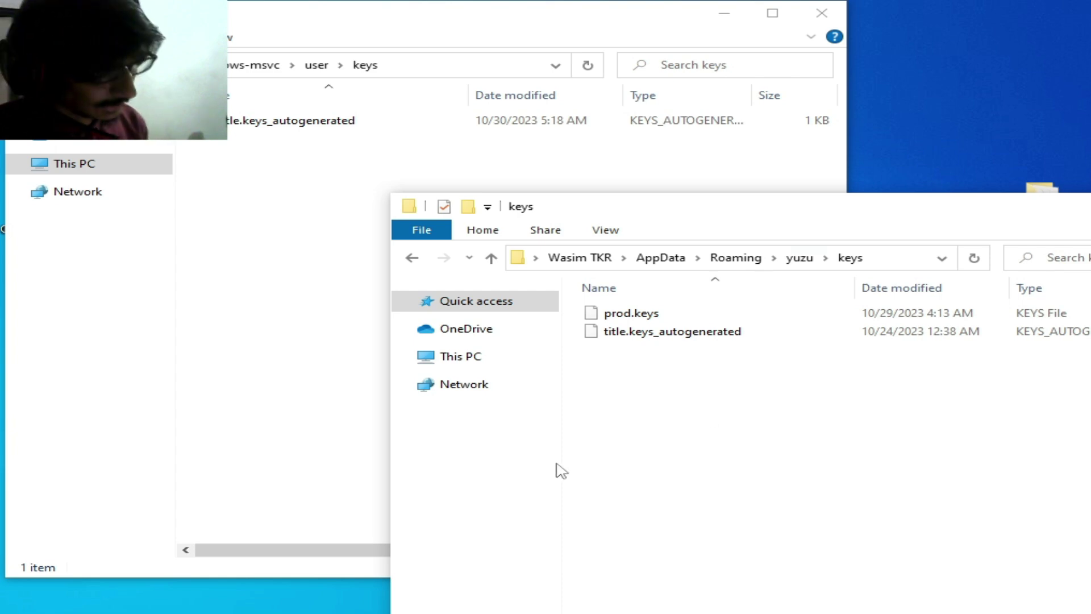
# Delete title.keys_autogenerated from both the Roaming and the user keys folders.
pyautogui.rightClick(631, 351)
pyautogui.click(632, 333)
pyautogui.rightClick(632, 333)
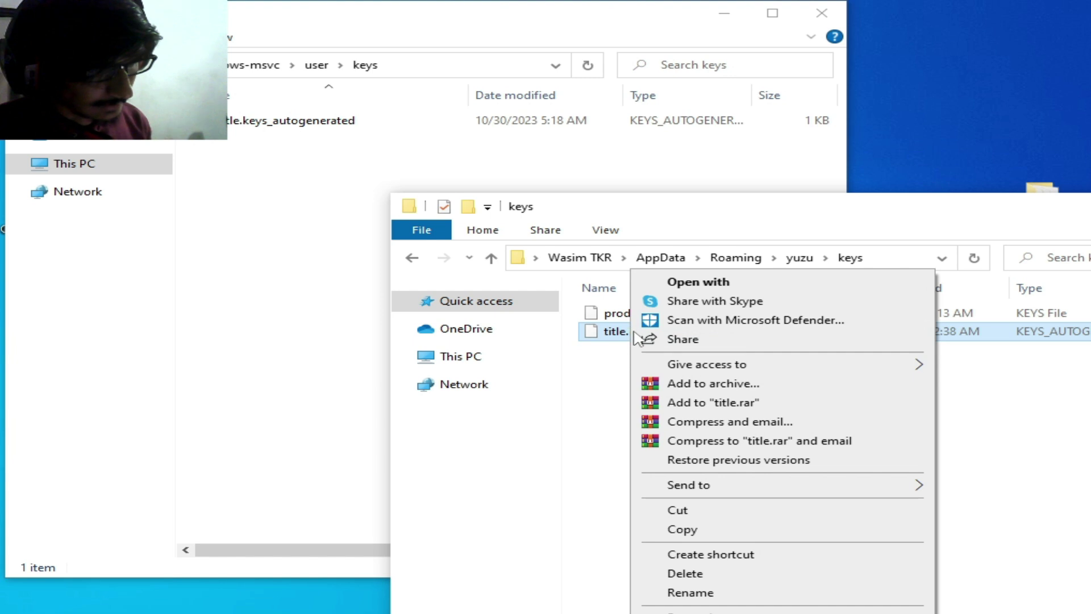
pyautogui.click(685, 573)
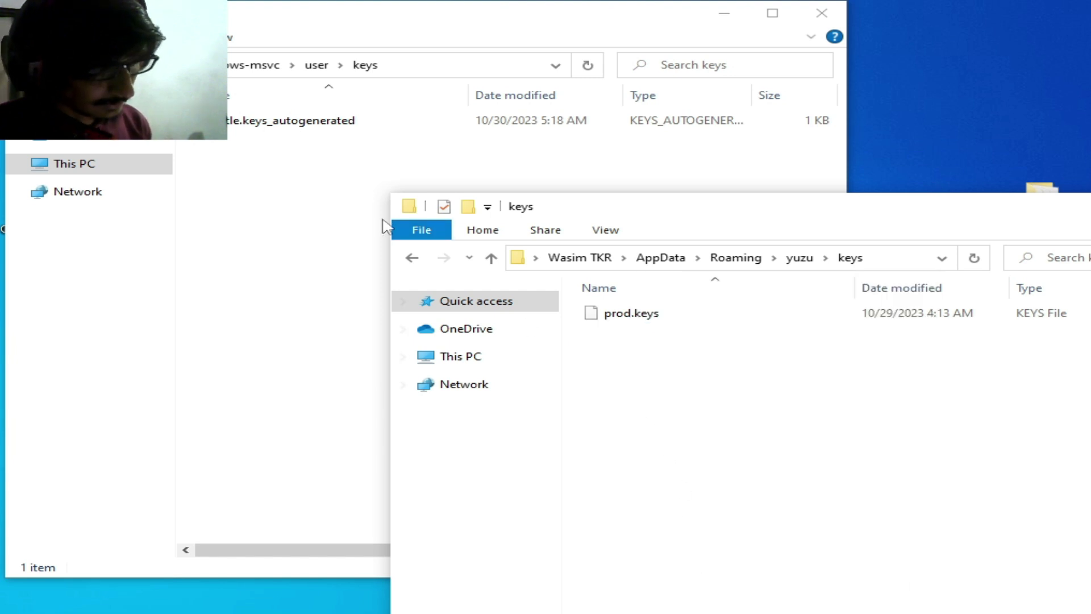
pyautogui.rightClick(280, 126)
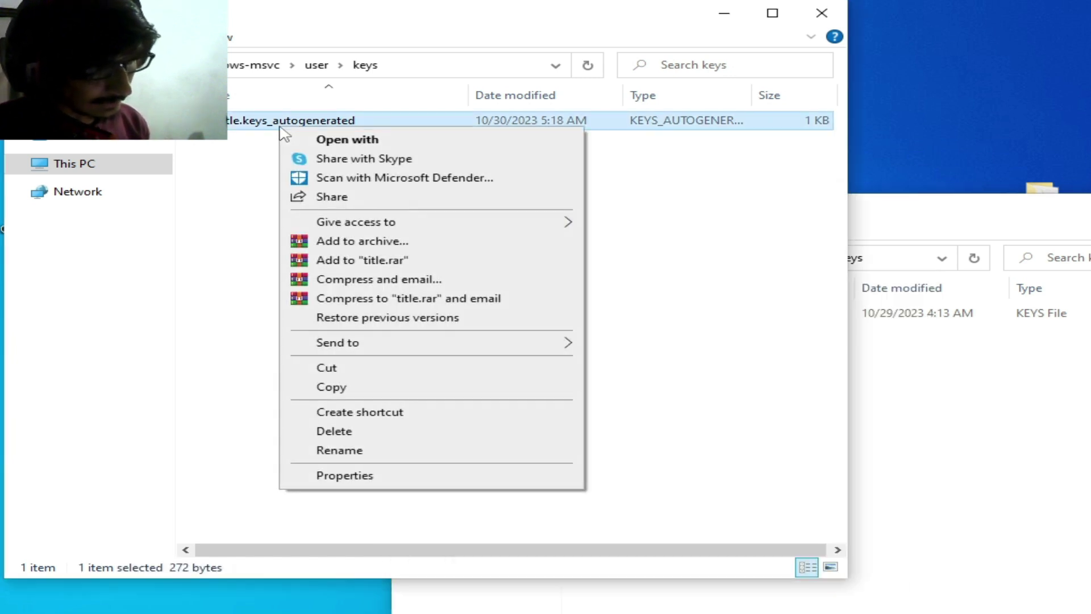
pyautogui.click(329, 430)
# Copy prod.keys from the Roaming keys folder into the user keys folder and verify it arrived.
pyautogui.click(908, 436)
pyautogui.rightClick(647, 328)
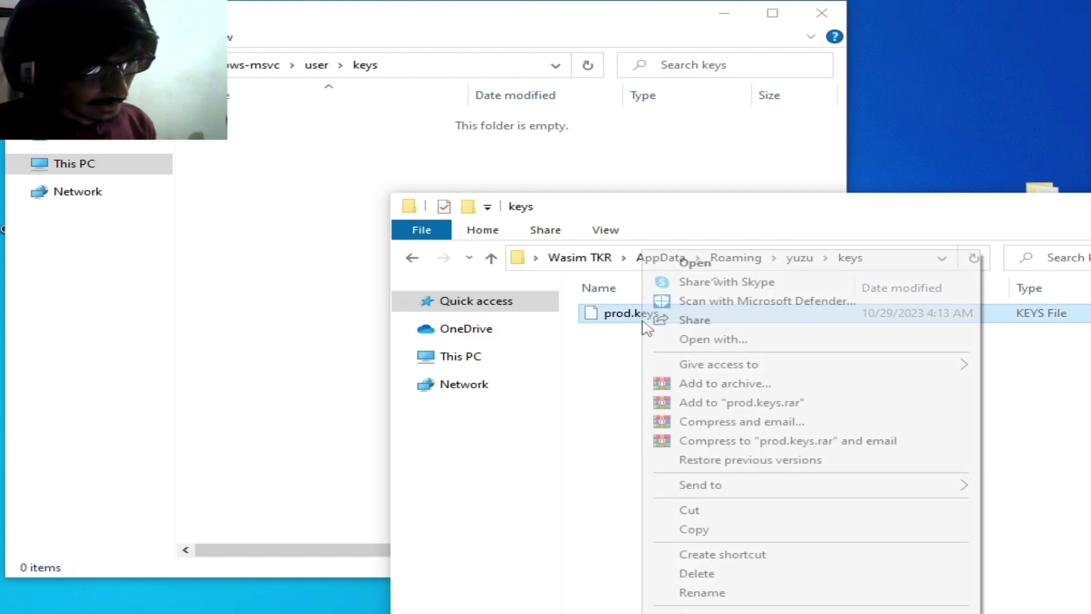
pyautogui.click(688, 529)
pyautogui.click(324, 228)
pyautogui.rightClick(324, 208)
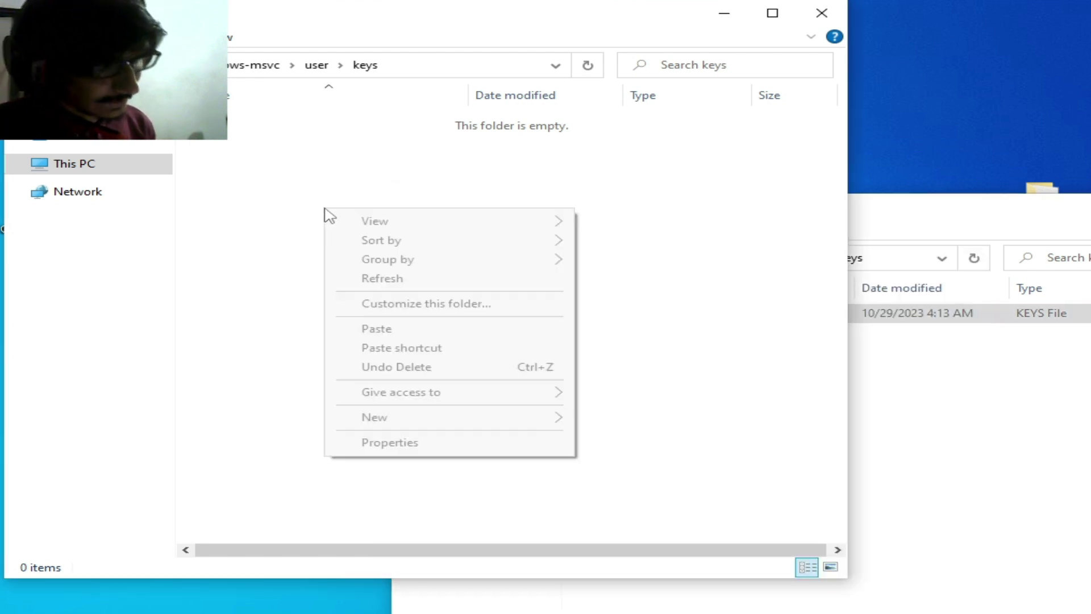
pyautogui.click(366, 329)
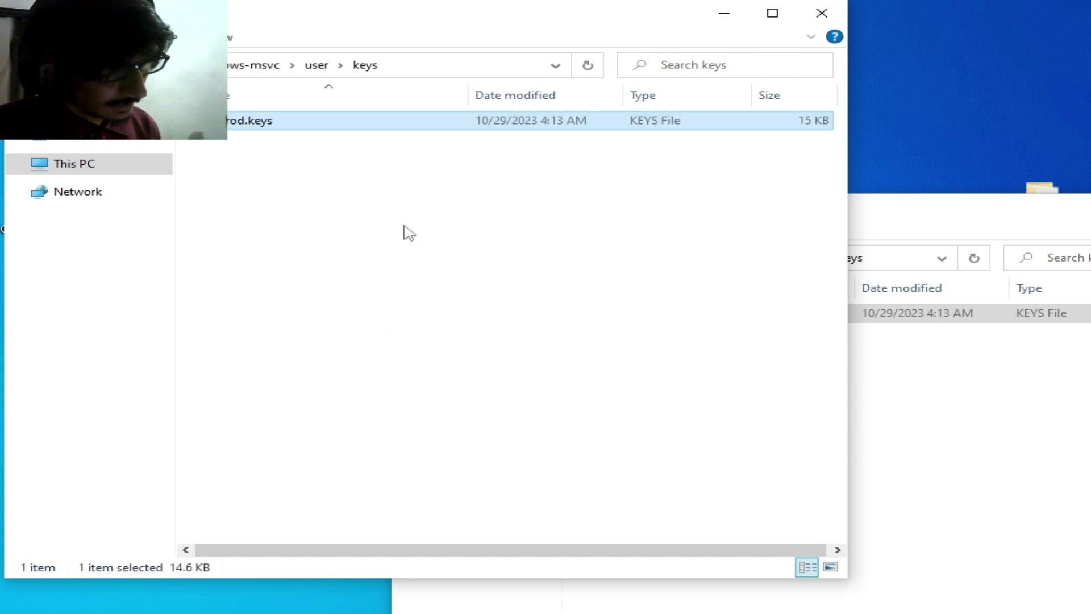
pyautogui.hotkey('alt', 'Up')
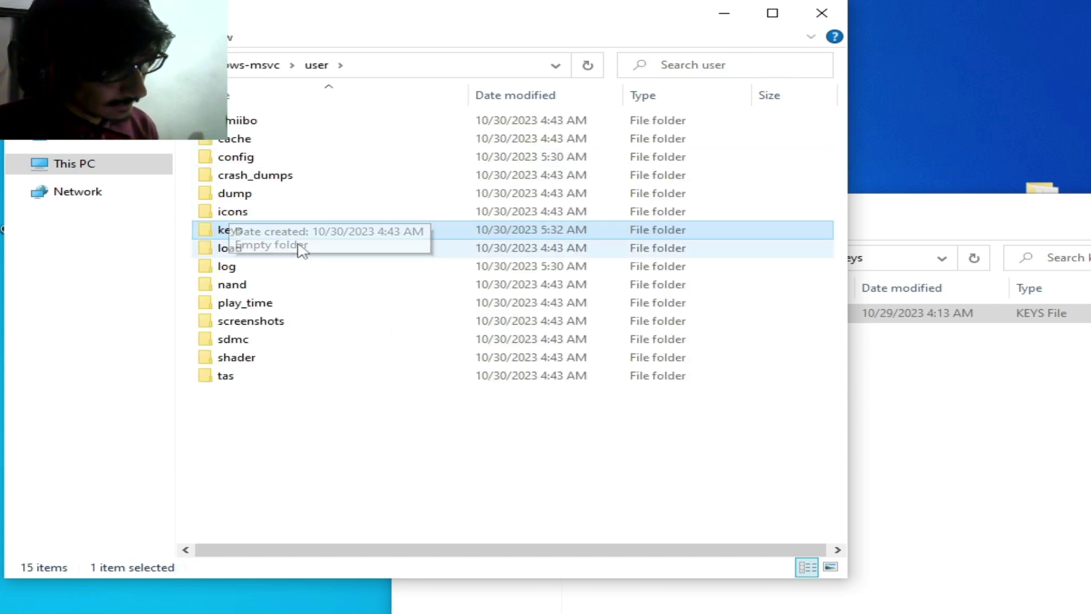
pyautogui.doubleClick(272, 232)
# Go back to the Roaming yuzu folder window and close it.
pyautogui.click(937, 398)
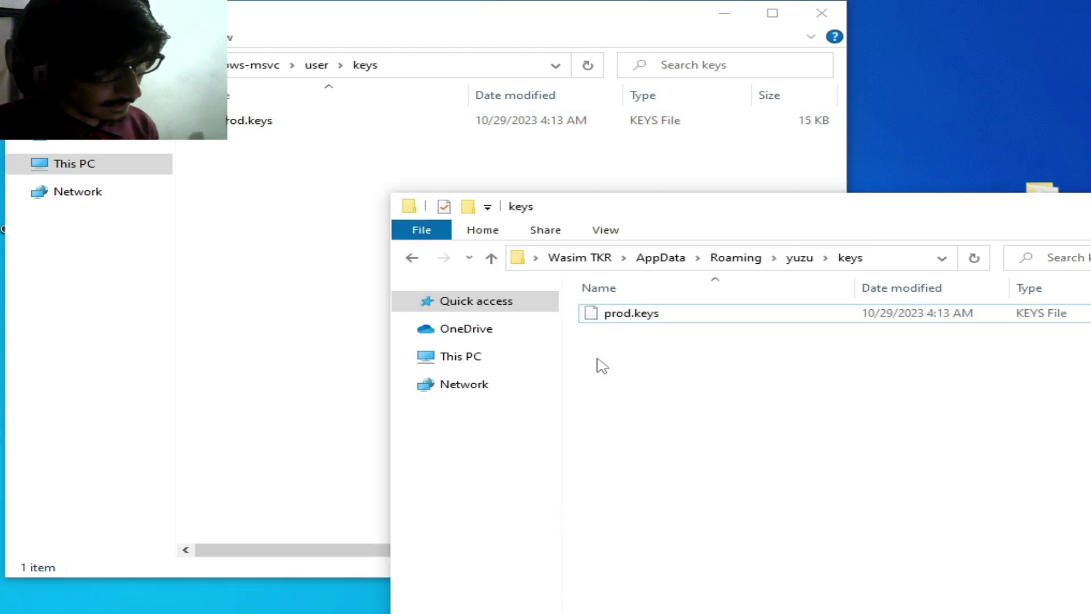
pyautogui.click(420, 262)
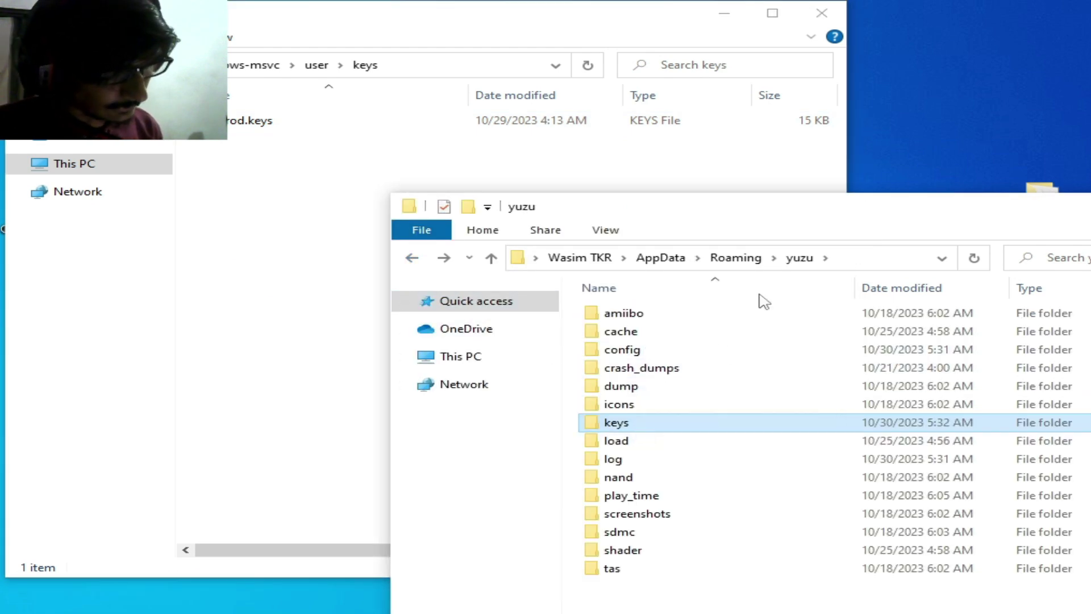
pyautogui.moveTo(780, 216); pyautogui.dragTo(565, 202)
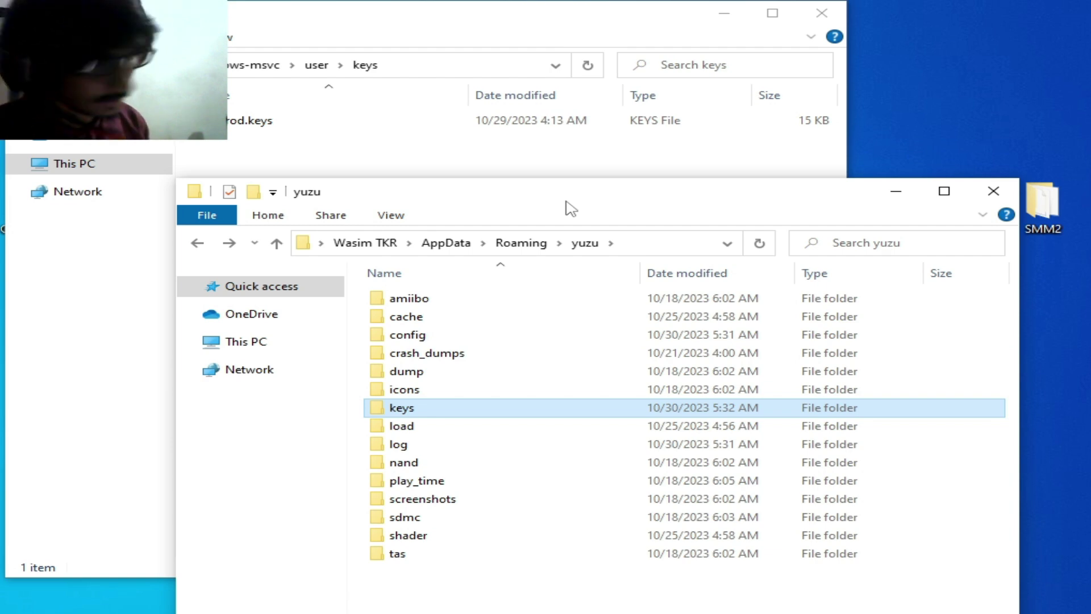
pyautogui.click(993, 191)
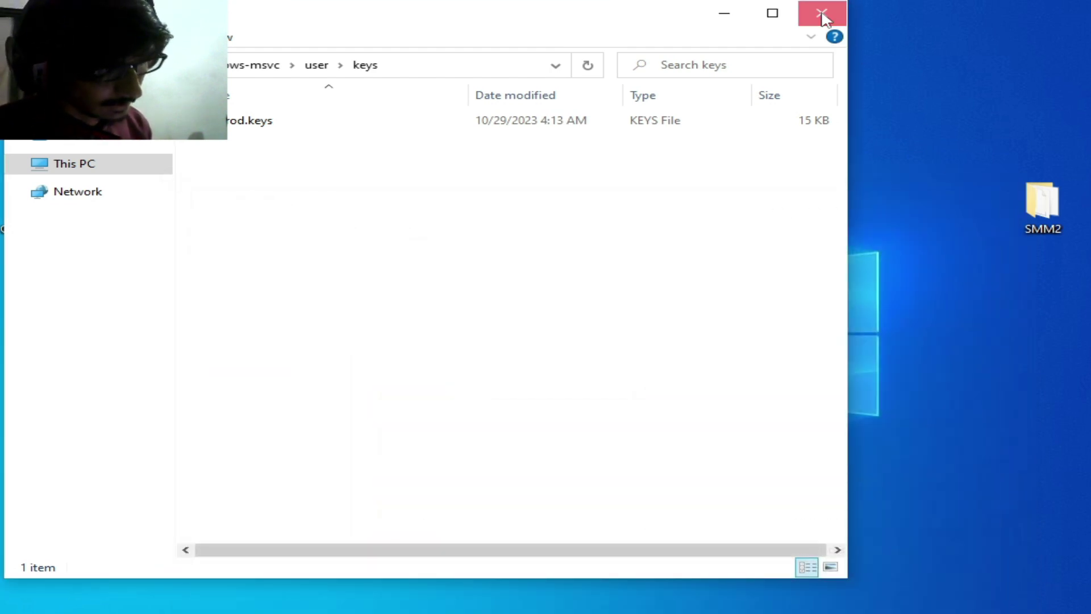
# Close the keys window, open yuzu 1603, load Super Mario Maker 2 Base Game.nsp, and dismiss the bad NCA header error.
pyautogui.click(822, 13)
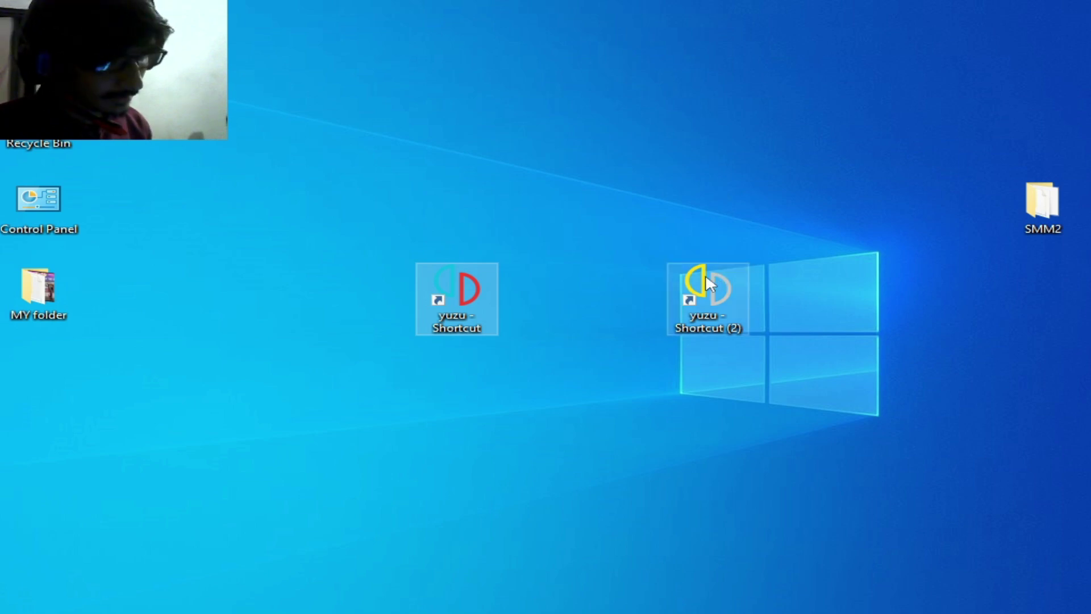
pyautogui.doubleClick(476, 288)
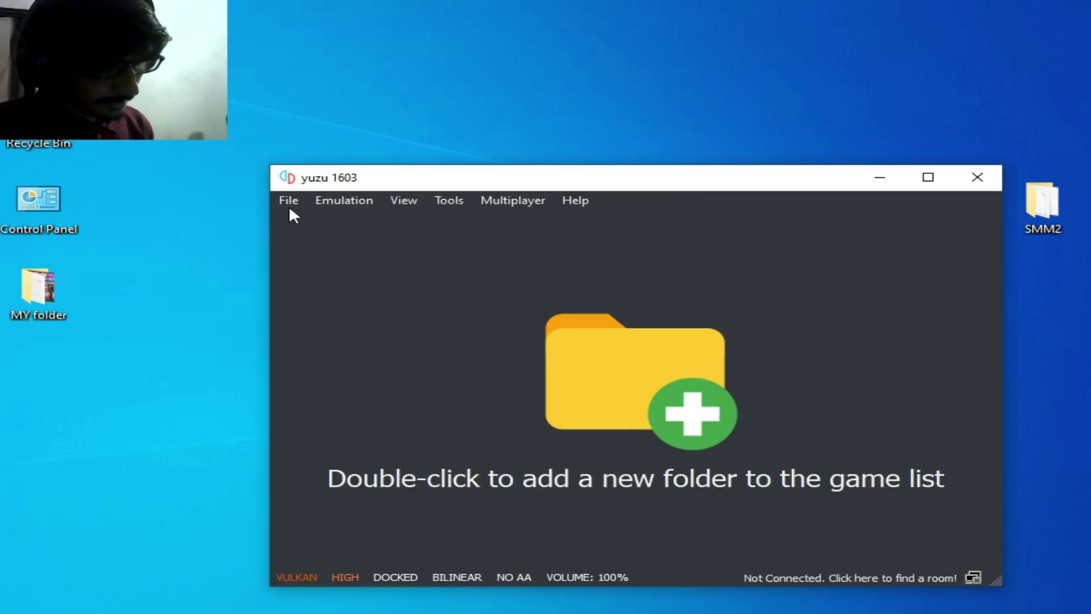
pyautogui.click(290, 200)
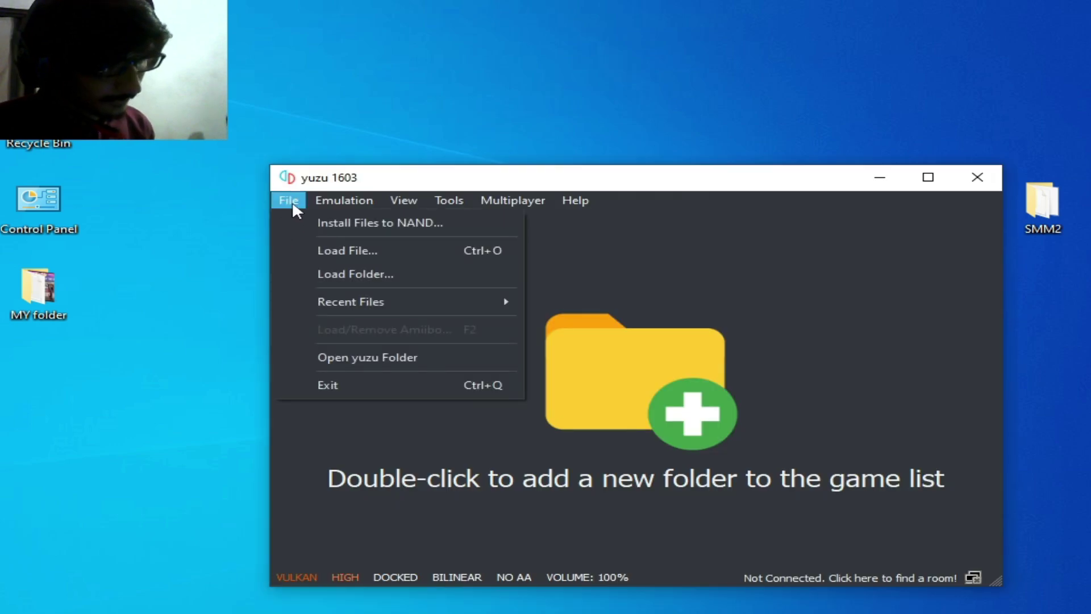
pyautogui.click(326, 248)
pyautogui.click(549, 314)
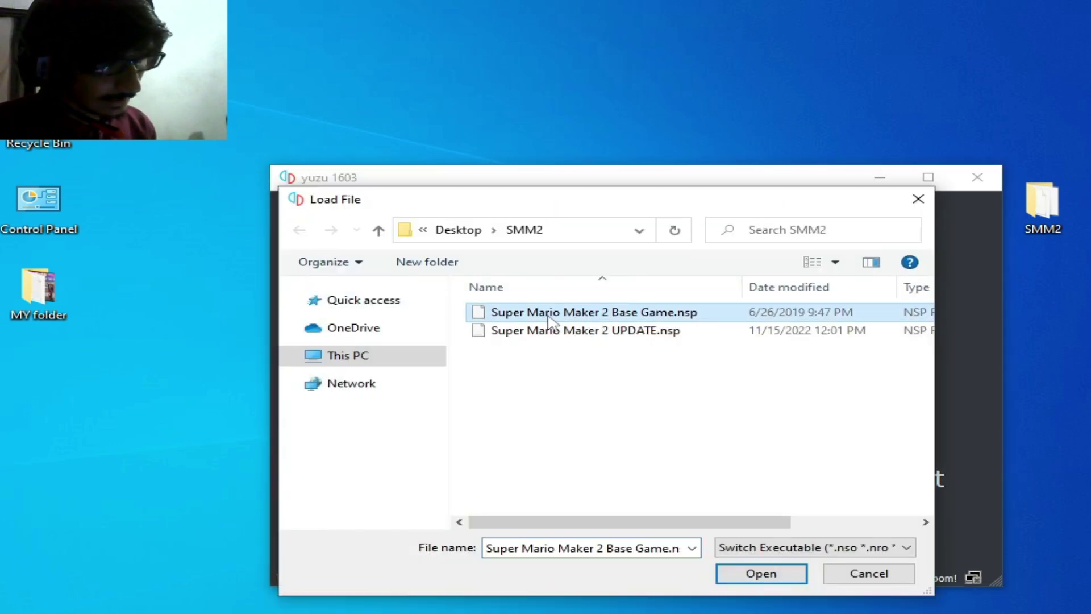
pyautogui.click(760, 573)
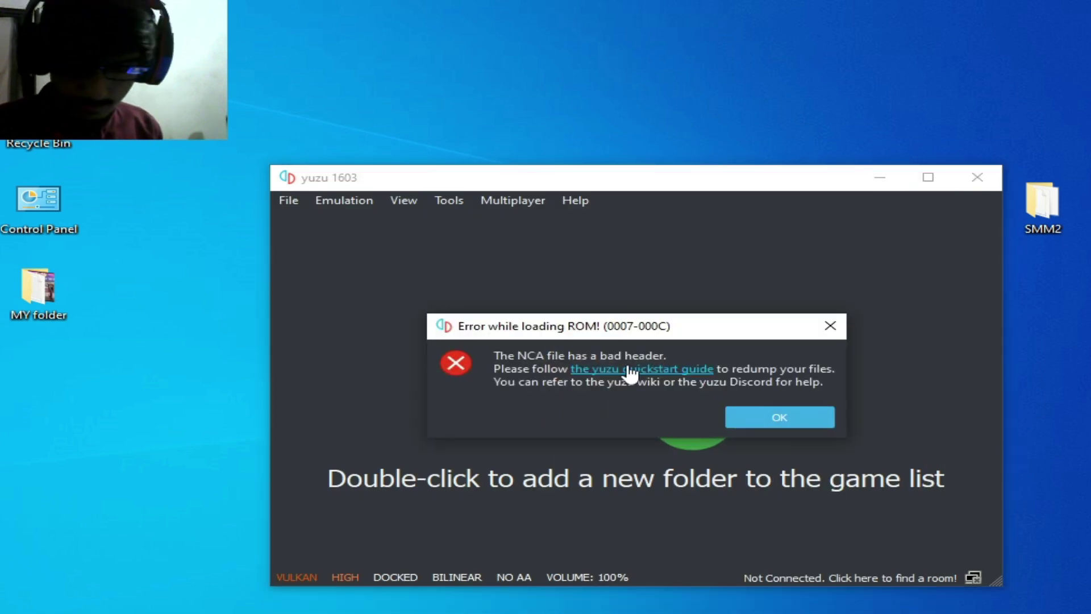
pyautogui.click(762, 417)
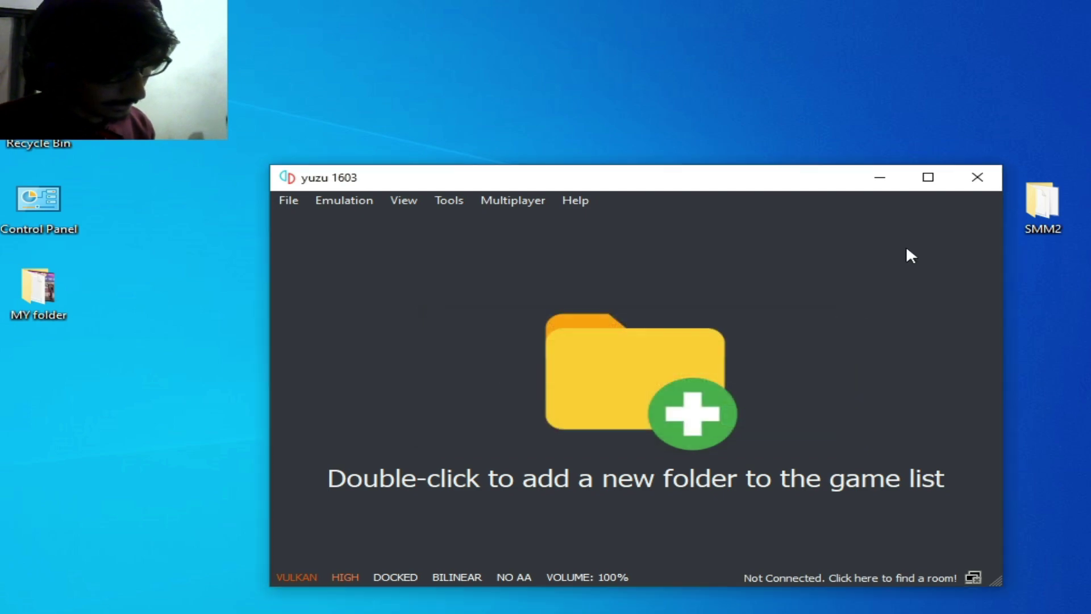
# Close yuzu and open the yuzu 1603 install's user\keys folder containing prod.keys.
pyautogui.click(977, 176)
pyautogui.rightClick(443, 282)
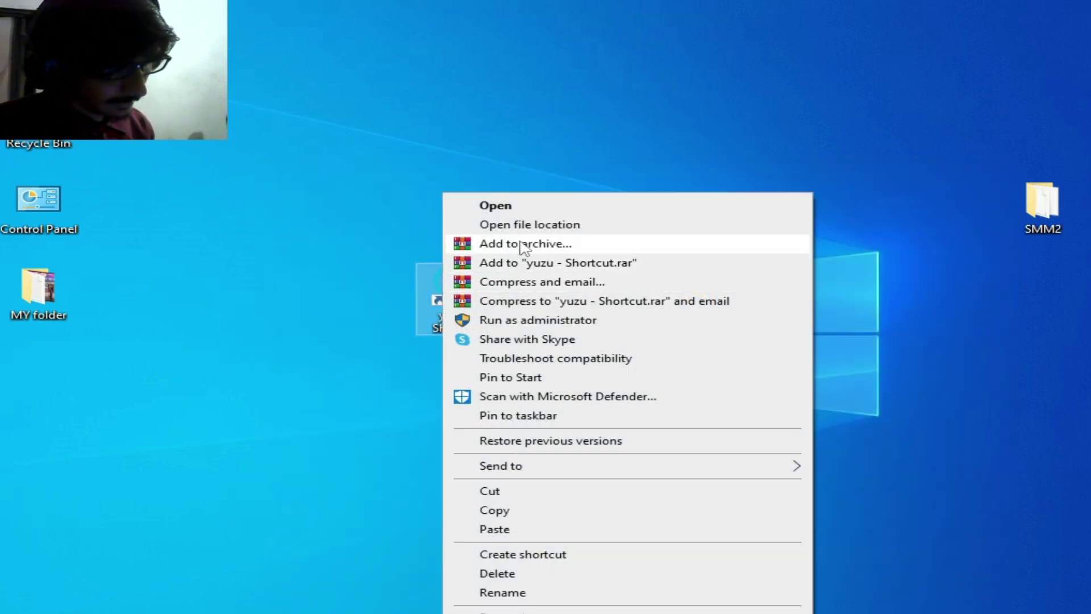
pyautogui.click(529, 223)
pyautogui.moveTo(1011, 329); pyautogui.dragTo(1011, 187)
pyautogui.doubleClick(476, 205)
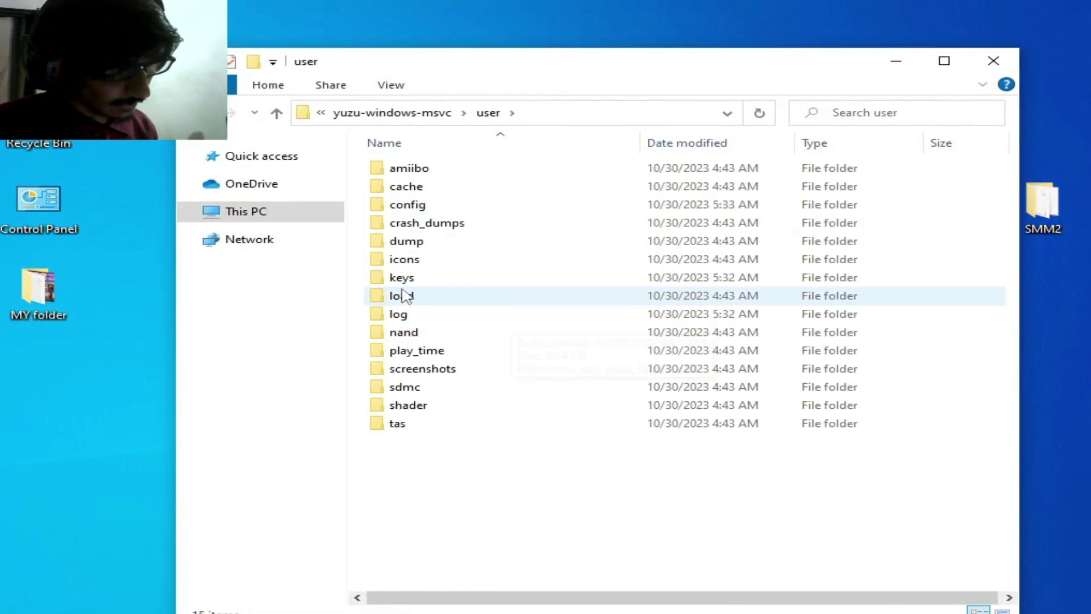
pyautogui.doubleClick(440, 279)
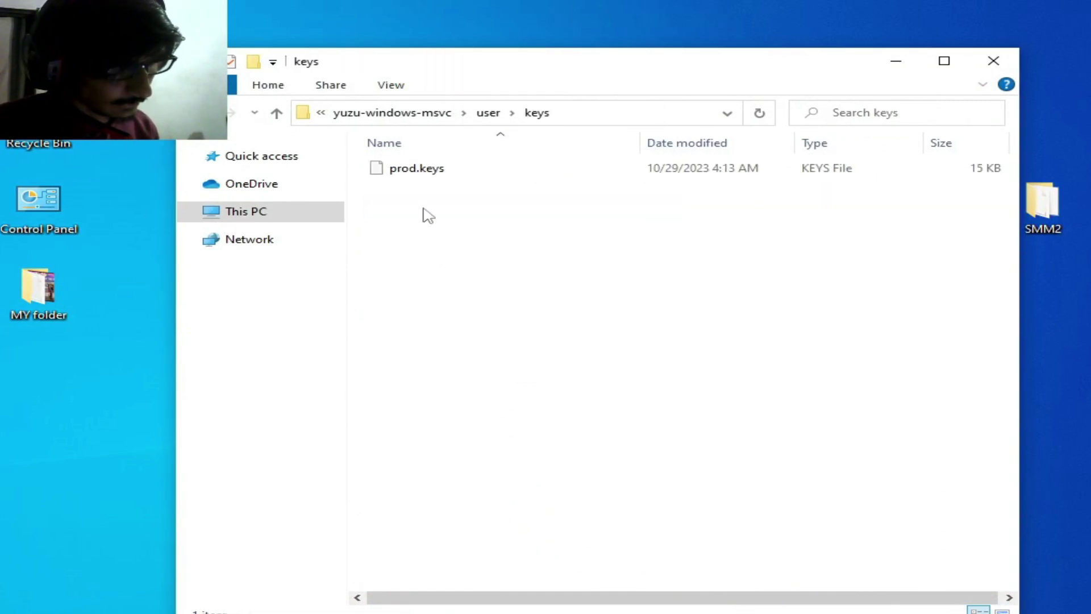
# Rename prod.keys to prod by deleting the extension, then close the window.
pyautogui.rightClick(427, 170)
pyautogui.click(519, 512)
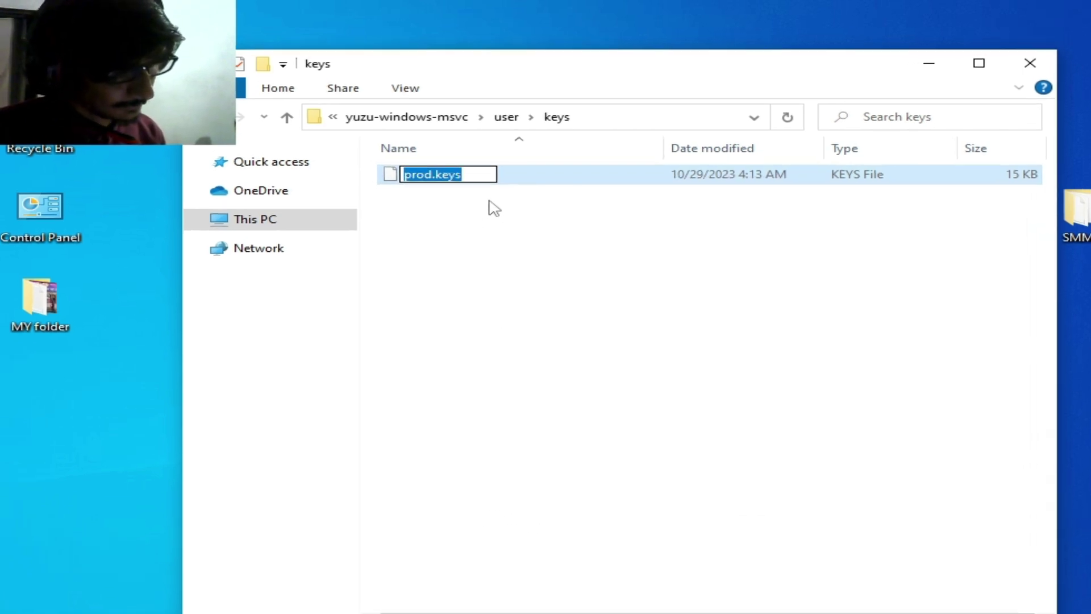
pyautogui.click(463, 168)
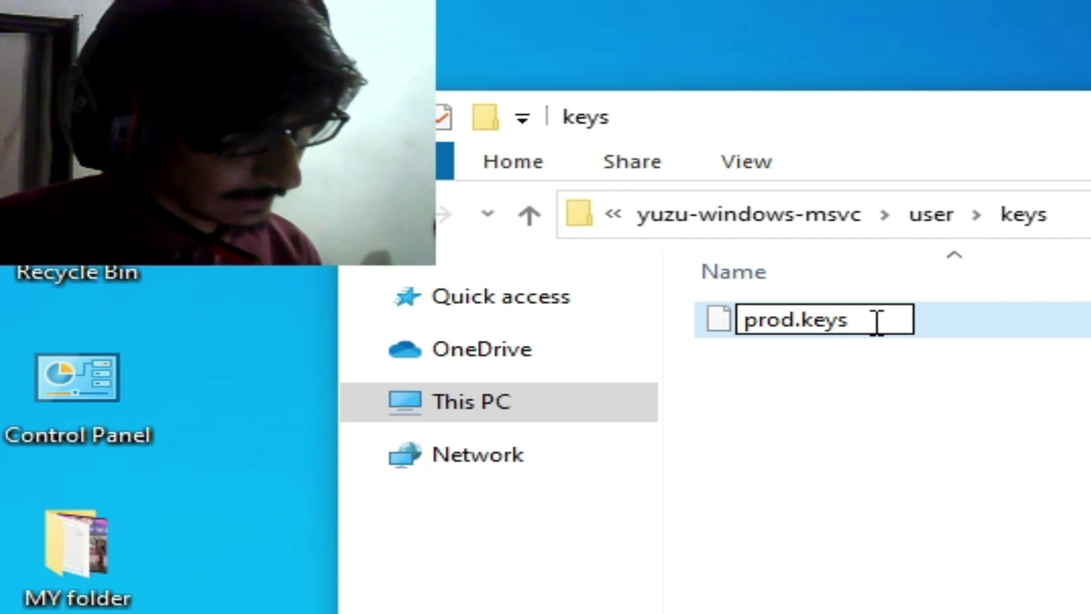
pyautogui.moveTo(659, 242); pyautogui.dragTo(601, 240)
pyautogui.press('BackSpace')
pyautogui.press('BackSpace')
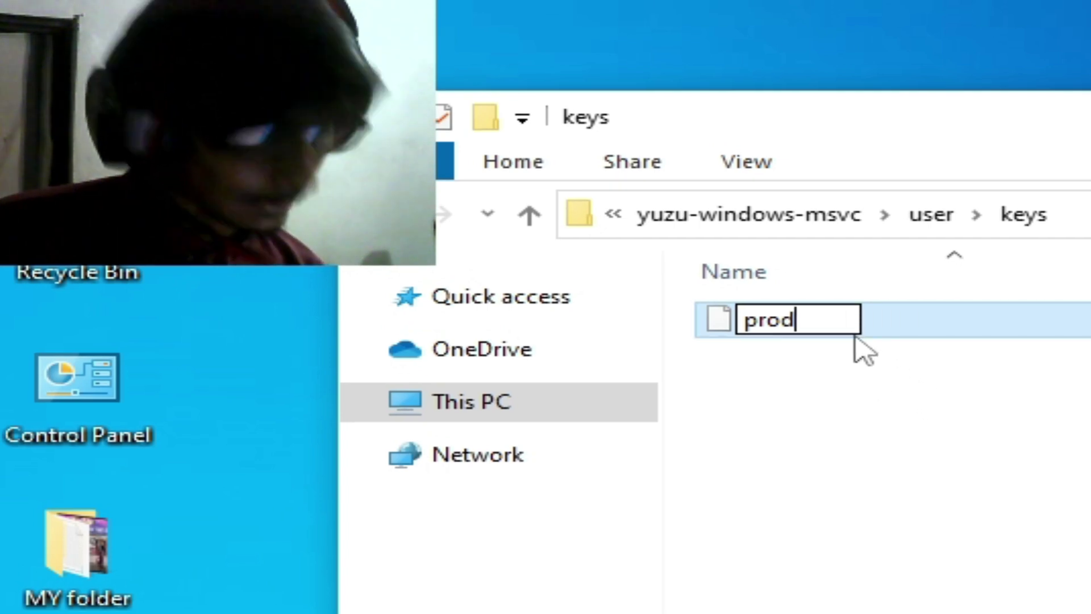
pyautogui.press('Return')
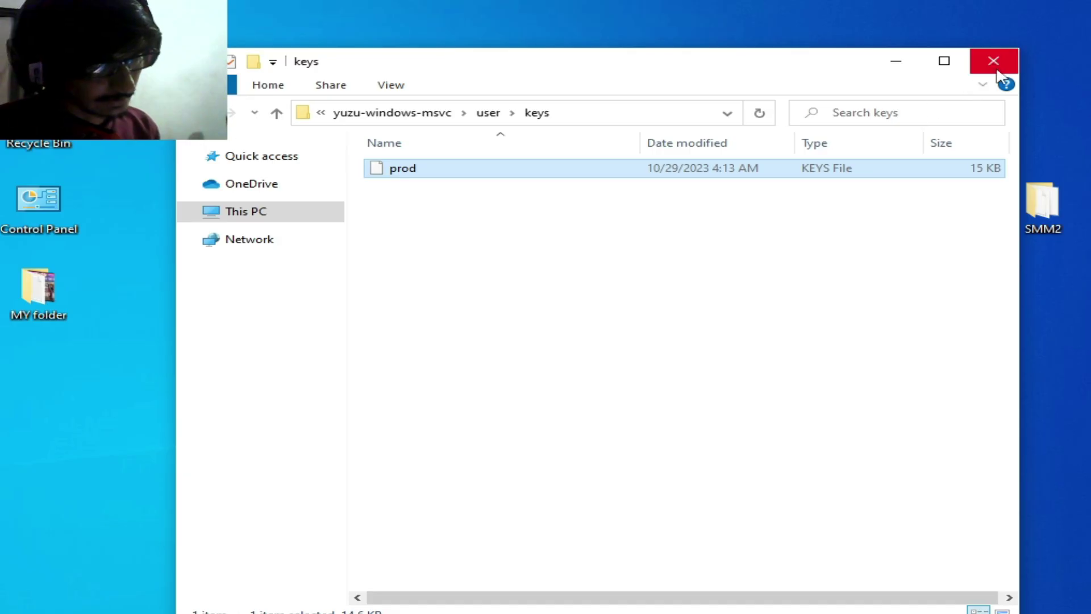
pyautogui.click(995, 62)
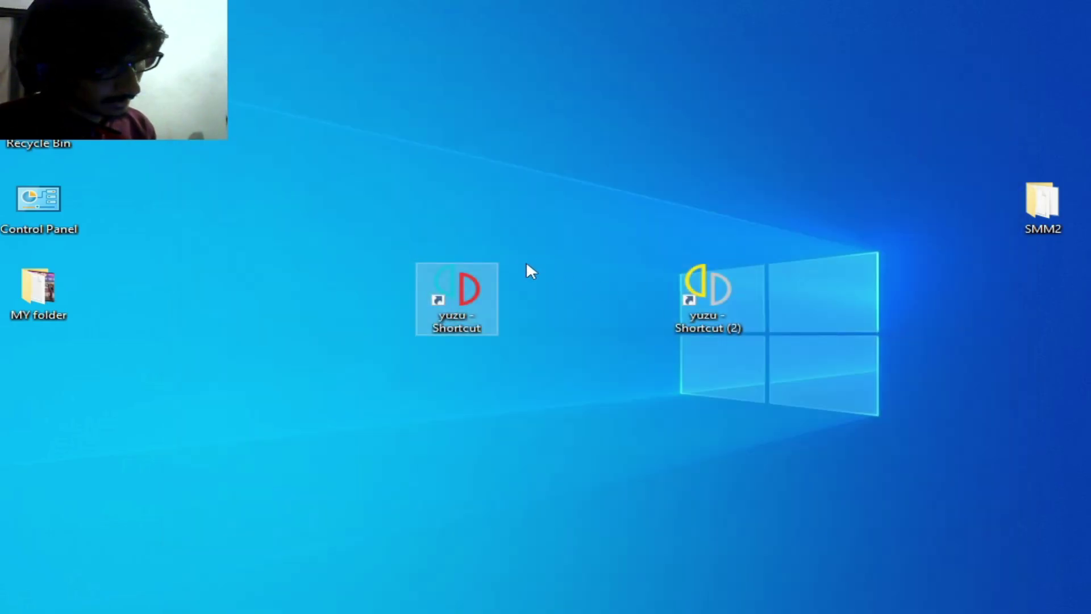
# Launch yuzu 1603 and load Super Mario Maker 2 Base Game.nsp.
pyautogui.rightClick(447, 268)
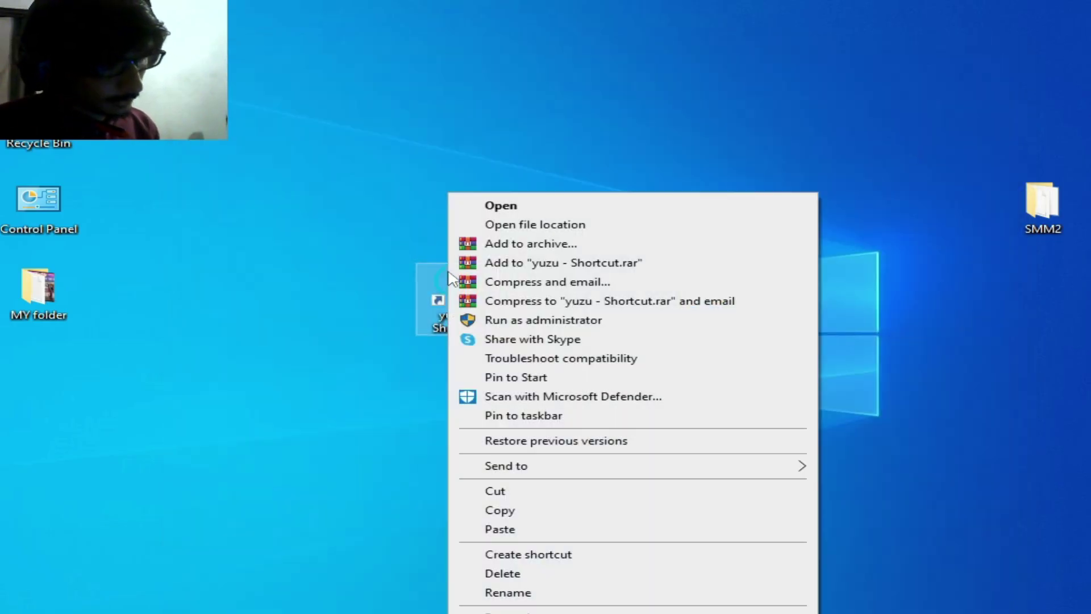
pyautogui.click(490, 209)
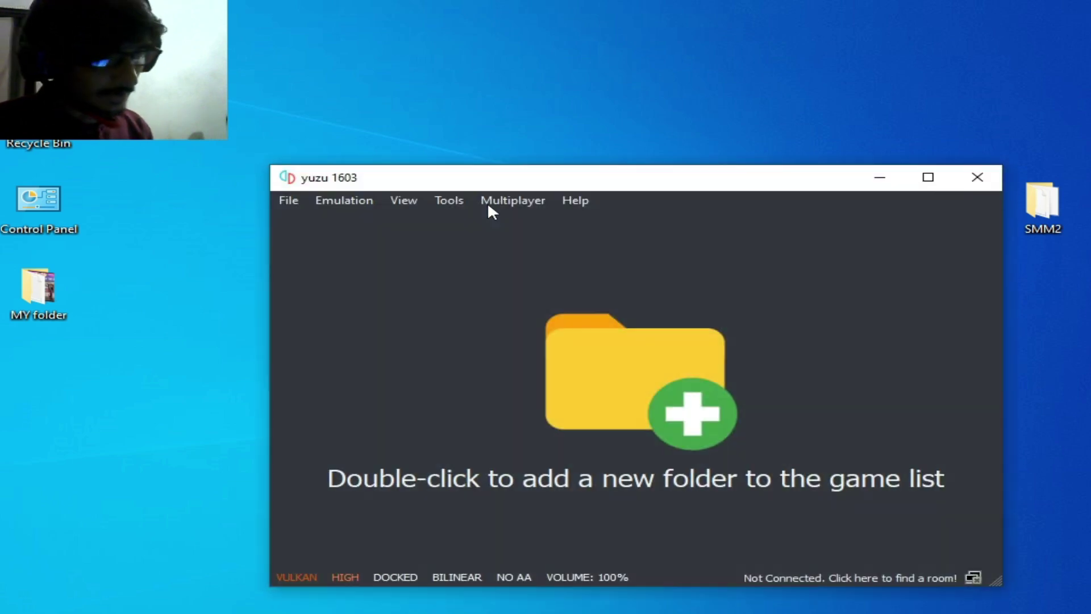
pyautogui.click(297, 206)
pyautogui.click(326, 250)
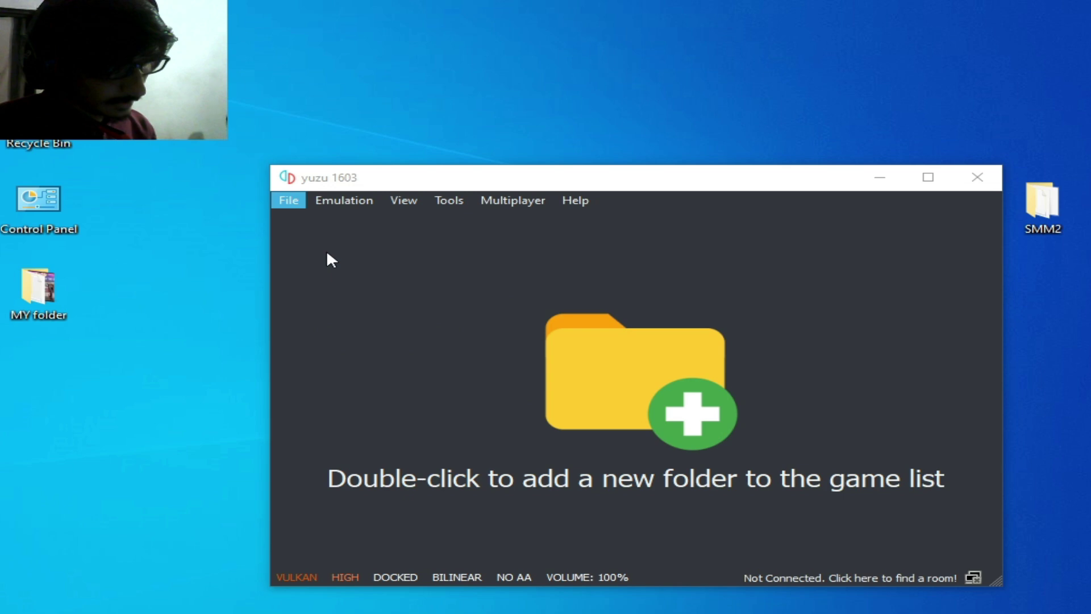
pyautogui.click(534, 313)
pyautogui.click(744, 575)
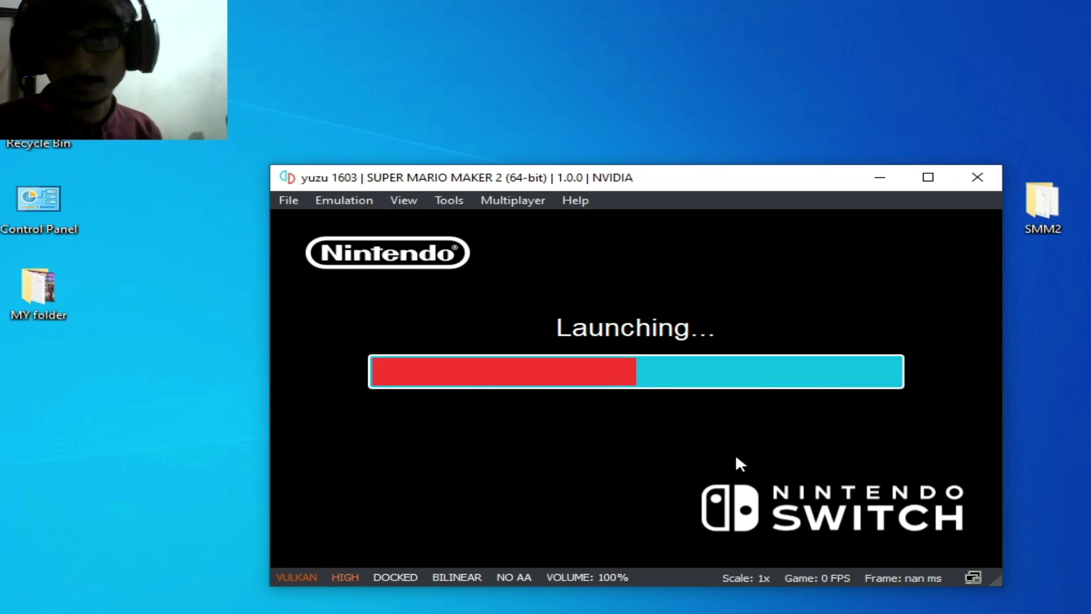
# Stop the running emulation, confirm, and close yuzu 1603.
pyautogui.click(319, 201)
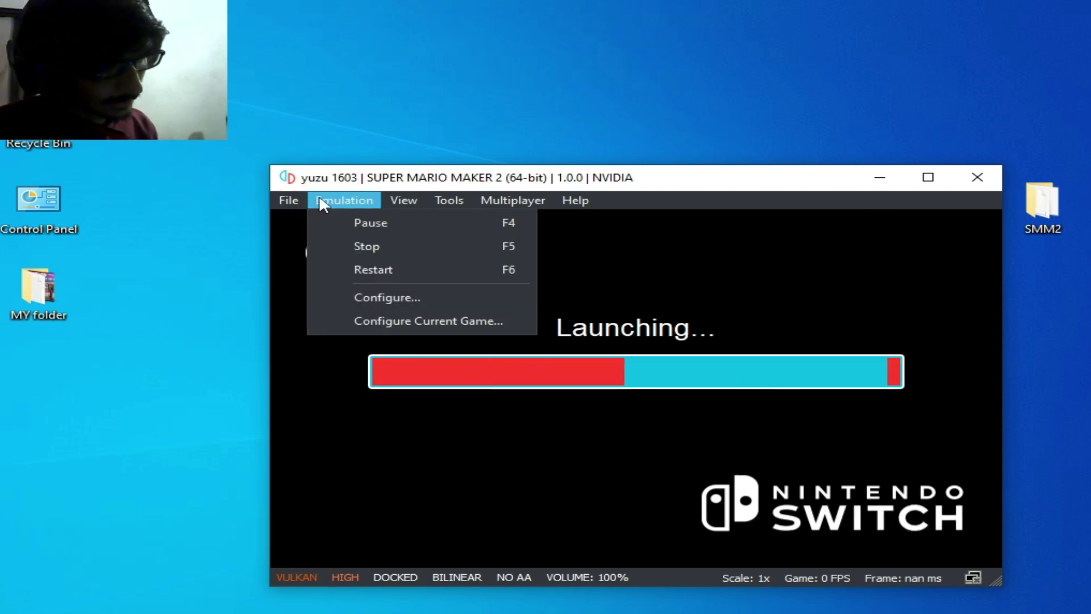
pyautogui.click(359, 245)
pyautogui.click(676, 404)
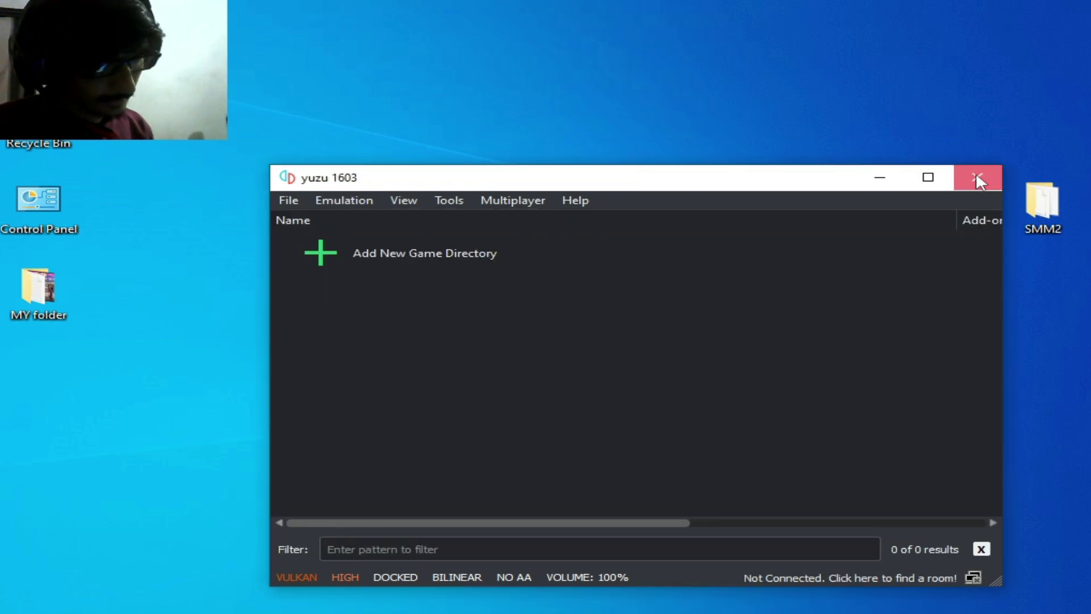
pyautogui.click(976, 175)
# Launch yuzu Early Access and open its yuzu data folder from the File menu.
pyautogui.rightClick(693, 284)
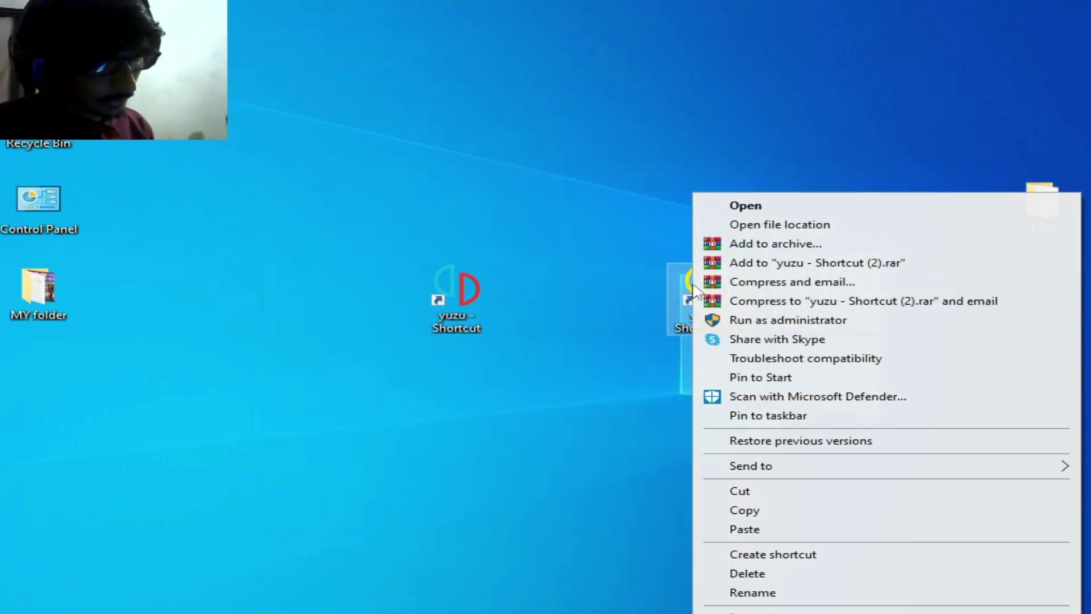
pyautogui.click(746, 206)
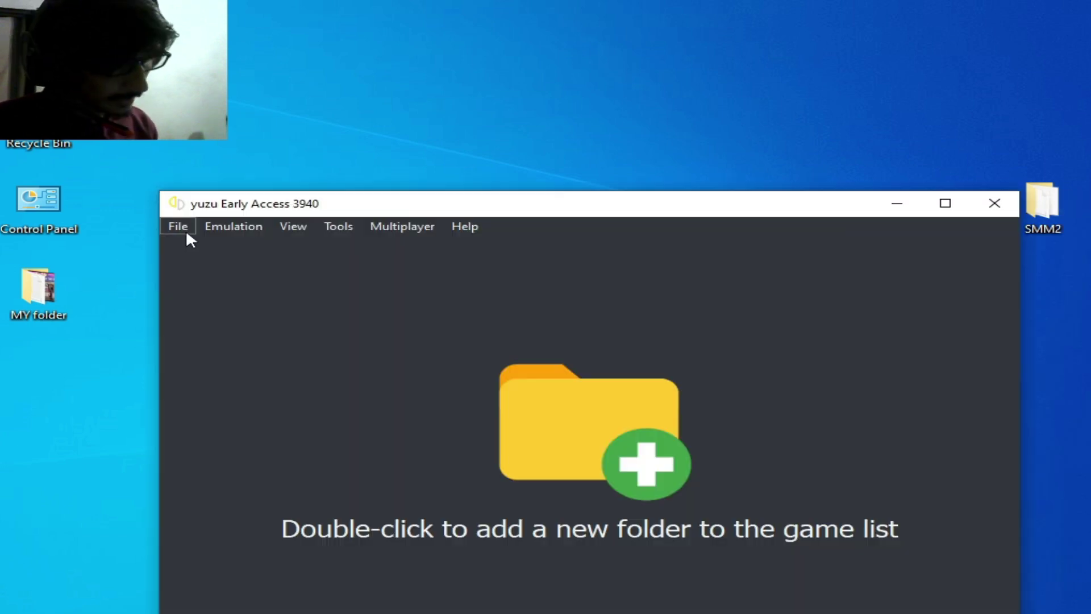
pyautogui.click(181, 227)
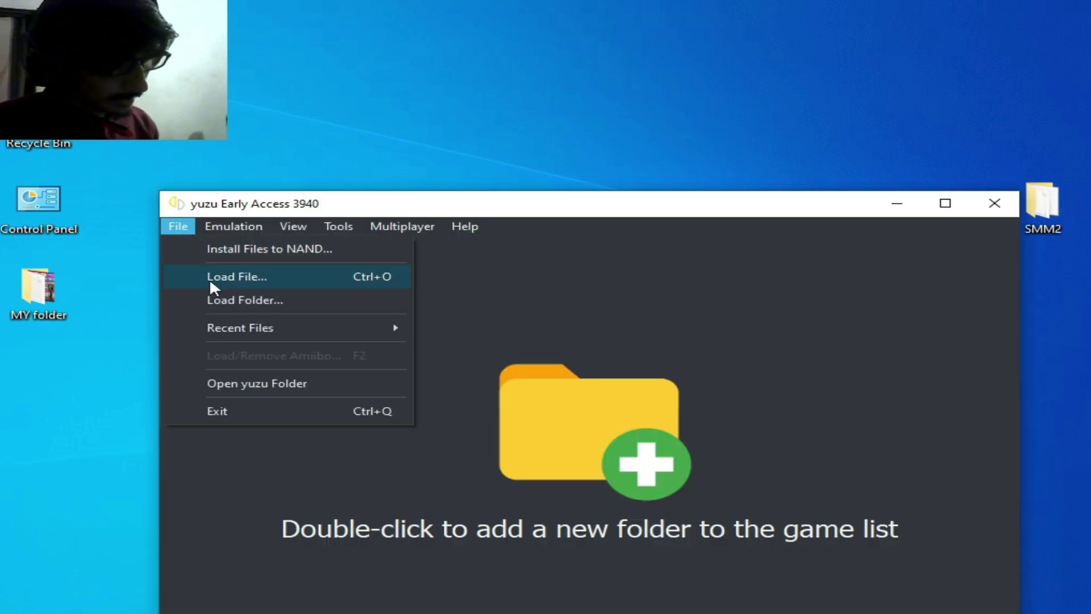
pyautogui.click(233, 382)
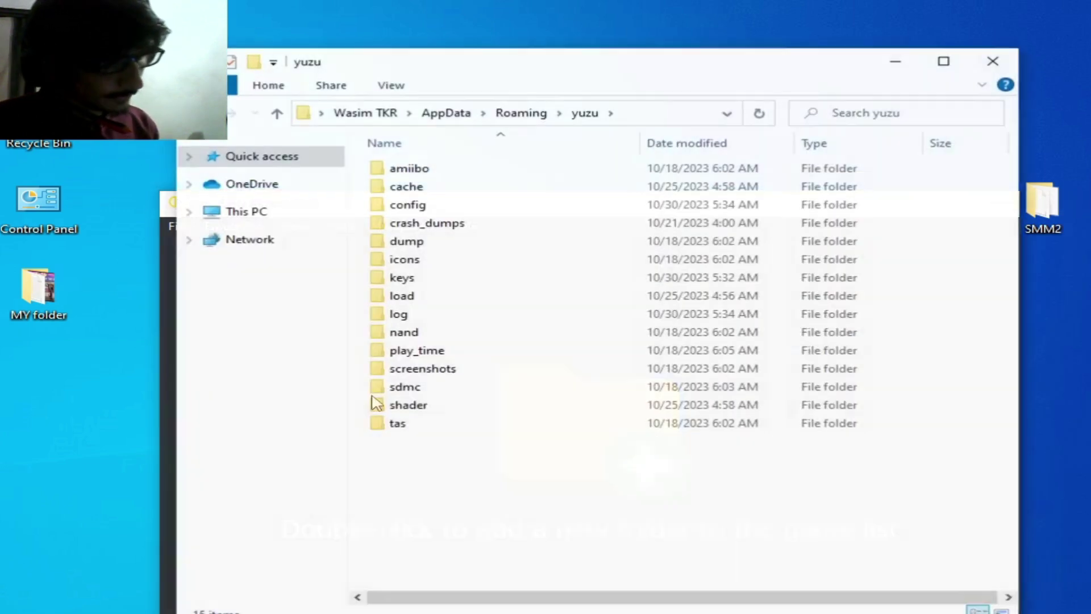
# Open the keys folder and rename prod.keys to prod.
pyautogui.doubleClick(401, 278)
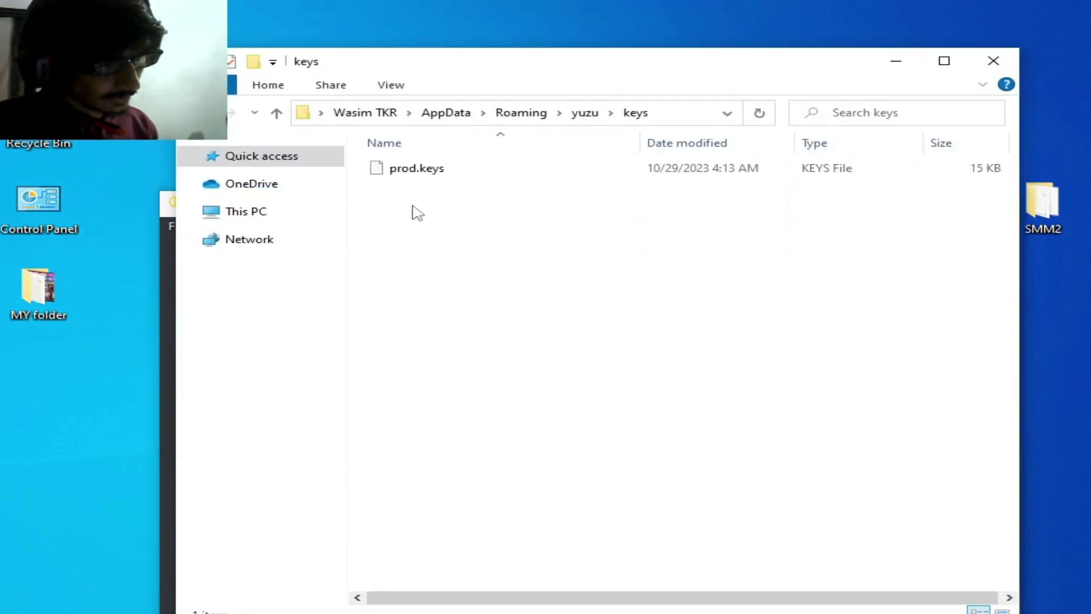
pyautogui.rightClick(427, 172)
pyautogui.click(506, 510)
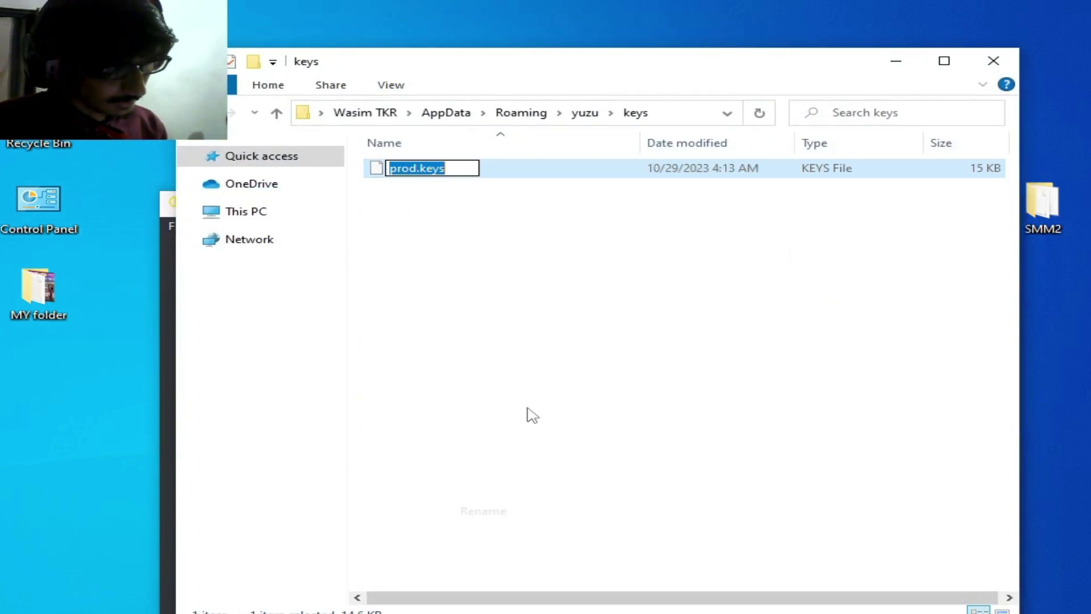
pyautogui.click(466, 167)
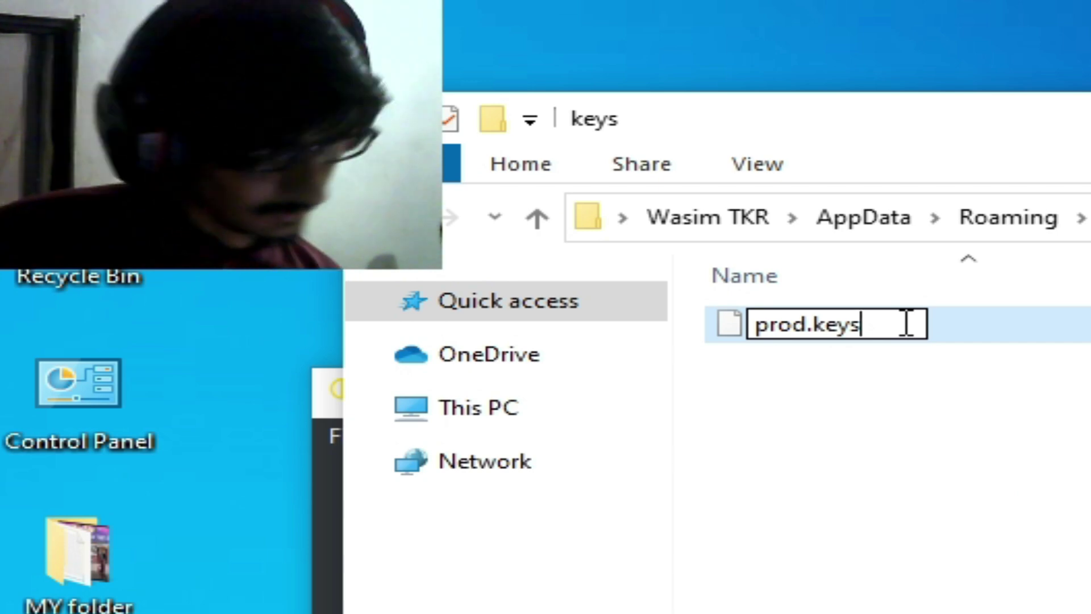
pyautogui.press('BackSpace')
pyautogui.press('BackSpace')
pyautogui.press('BackSpace')
pyautogui.press('BackSpace')
pyautogui.press('BackSpace')
pyautogui.press('Return')
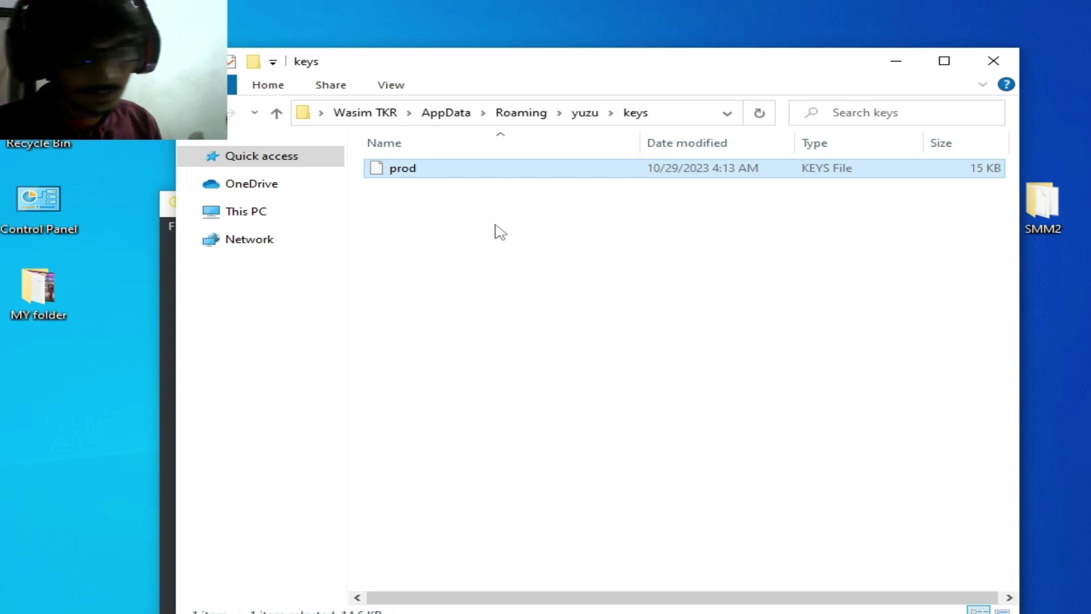
# Delete that prod file, paste in the desktop prod key file, then close Explorer and yuzu.
pyautogui.rightClick(396, 168)
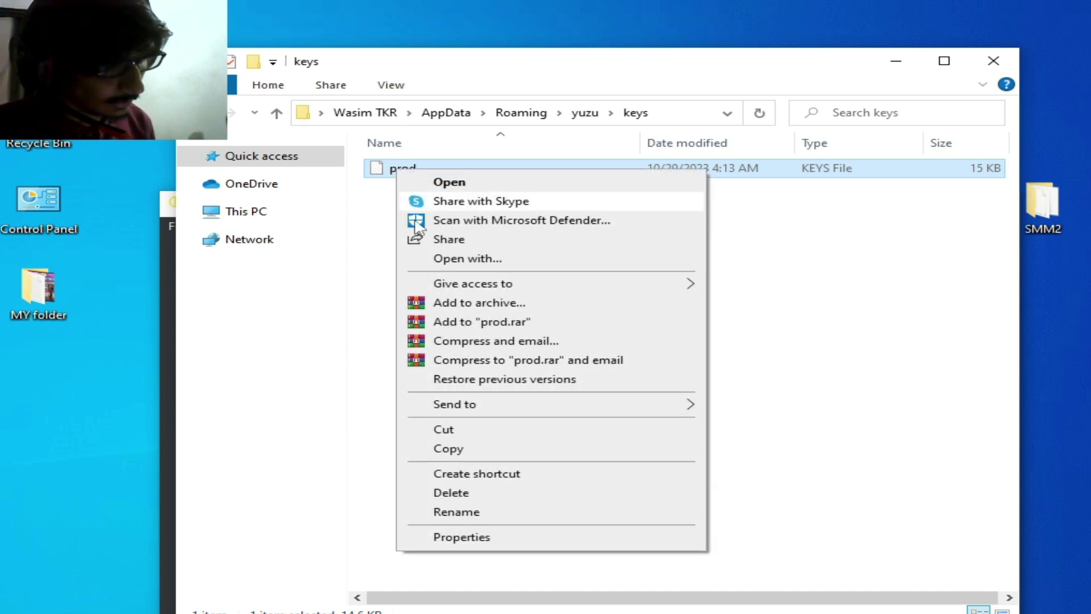
pyautogui.click(458, 494)
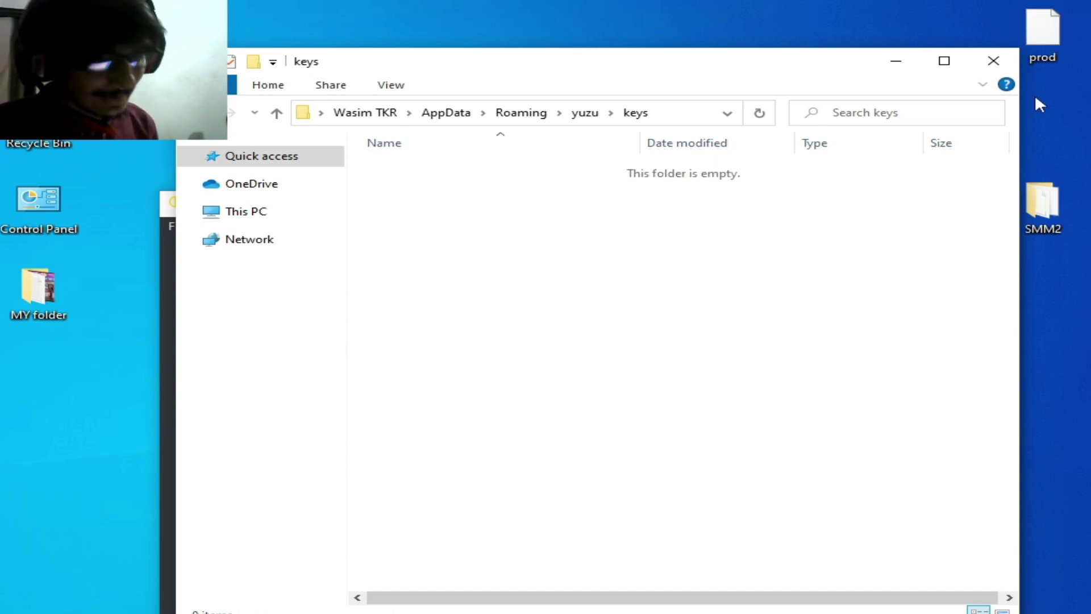
pyautogui.moveTo(1045, 32); pyautogui.dragTo(1065, 124)
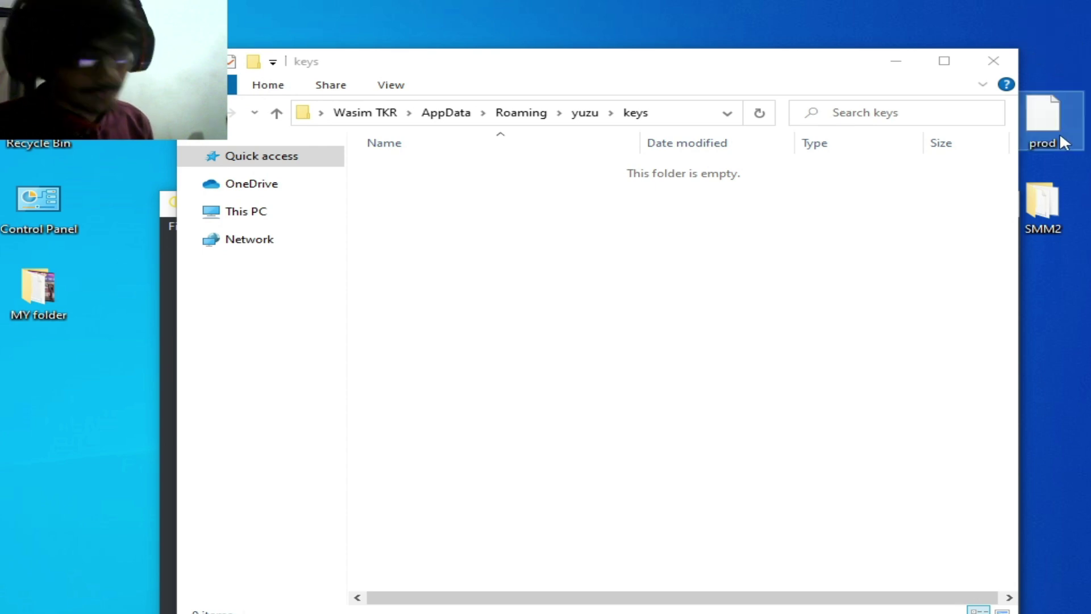
pyautogui.rightClick(1044, 122)
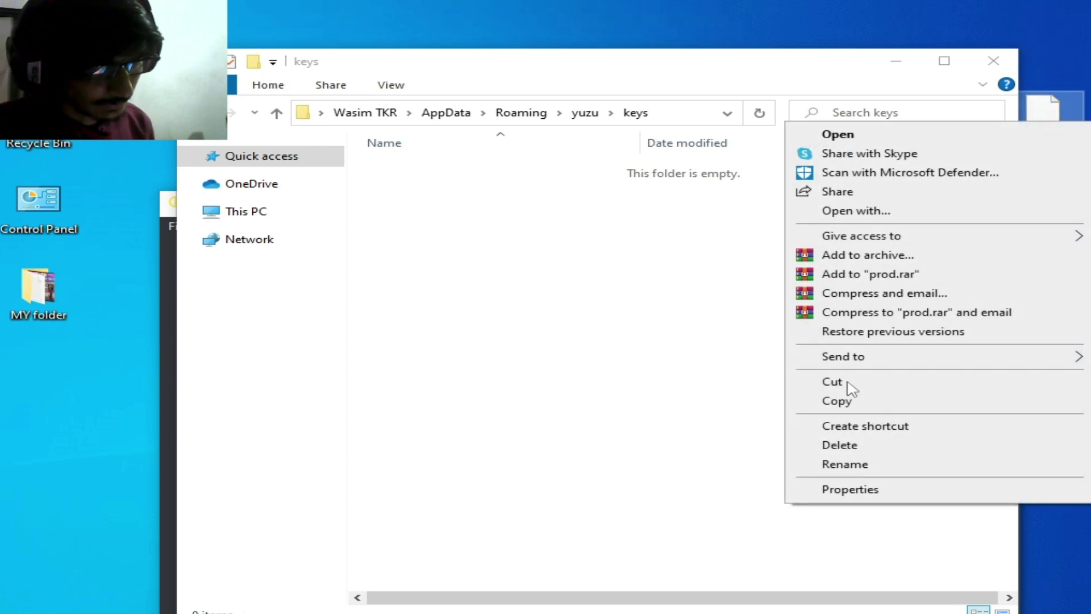
pyautogui.click(839, 400)
pyautogui.rightClick(589, 305)
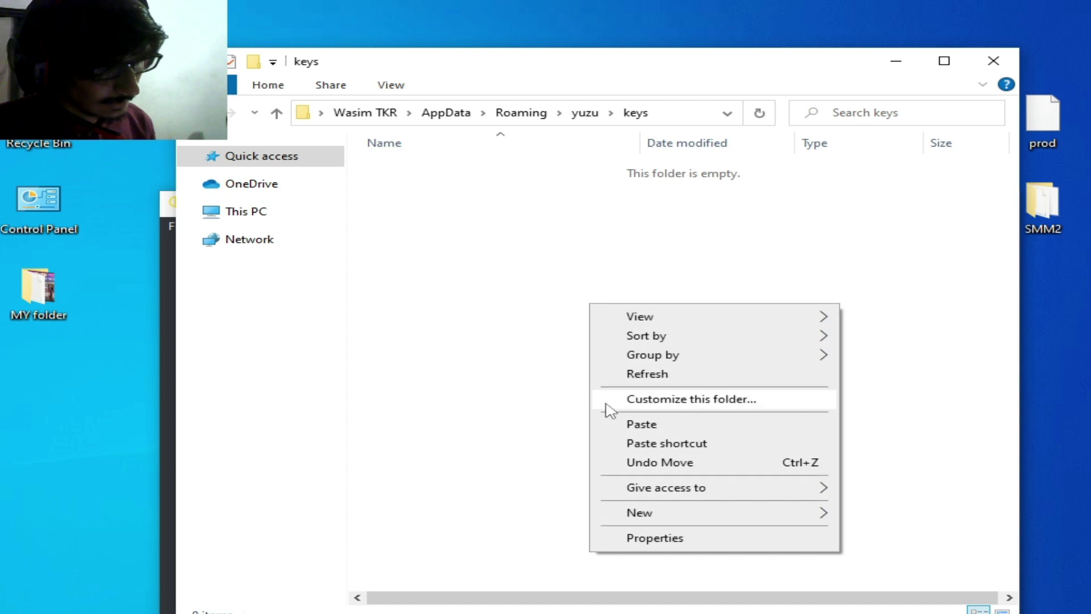
pyautogui.click(626, 423)
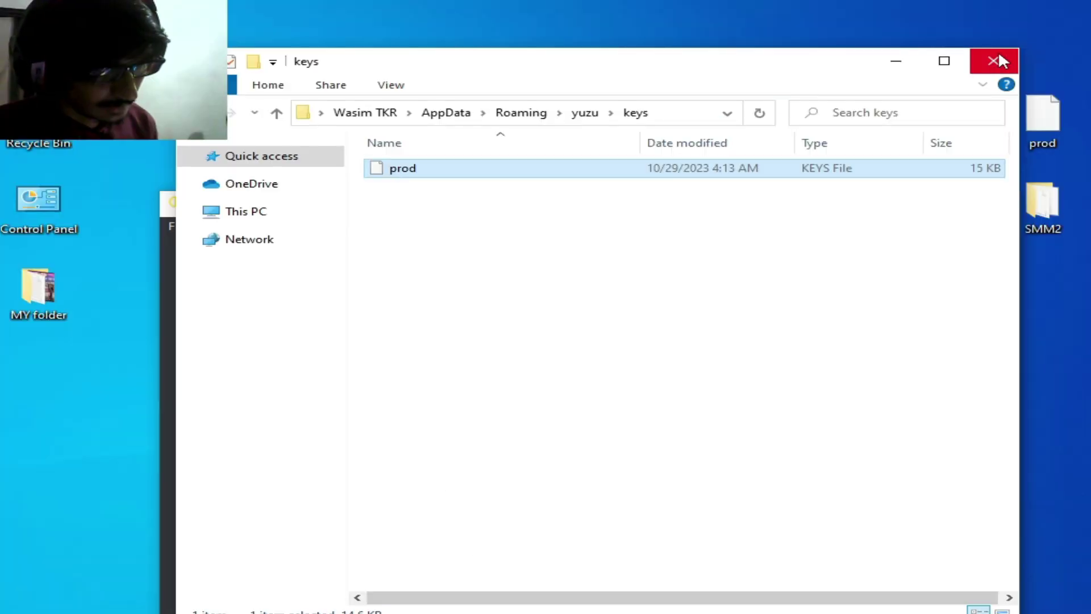
pyautogui.click(993, 61)
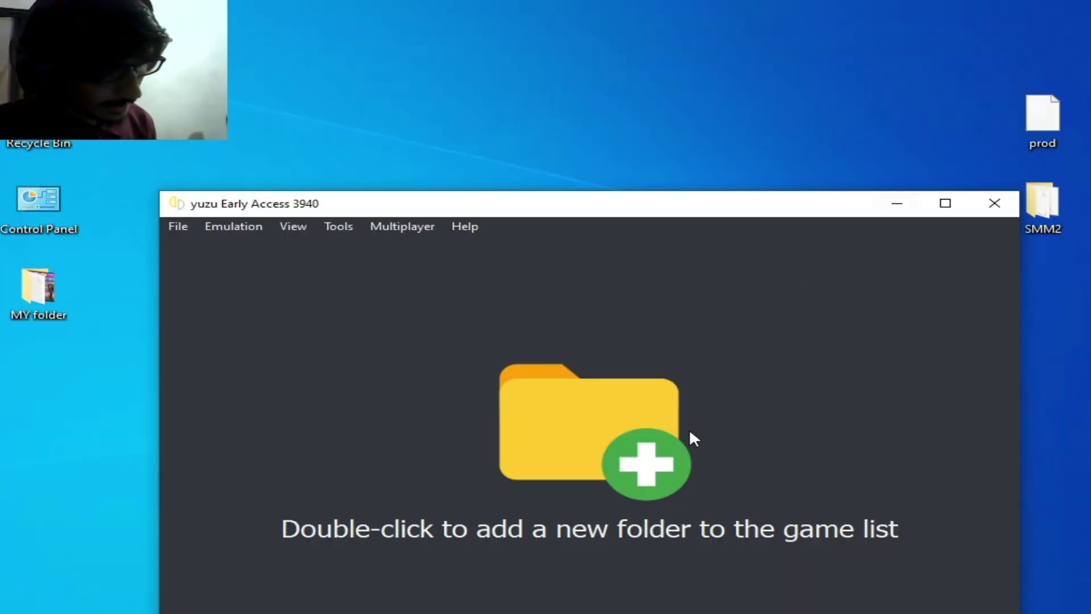
pyautogui.click(994, 204)
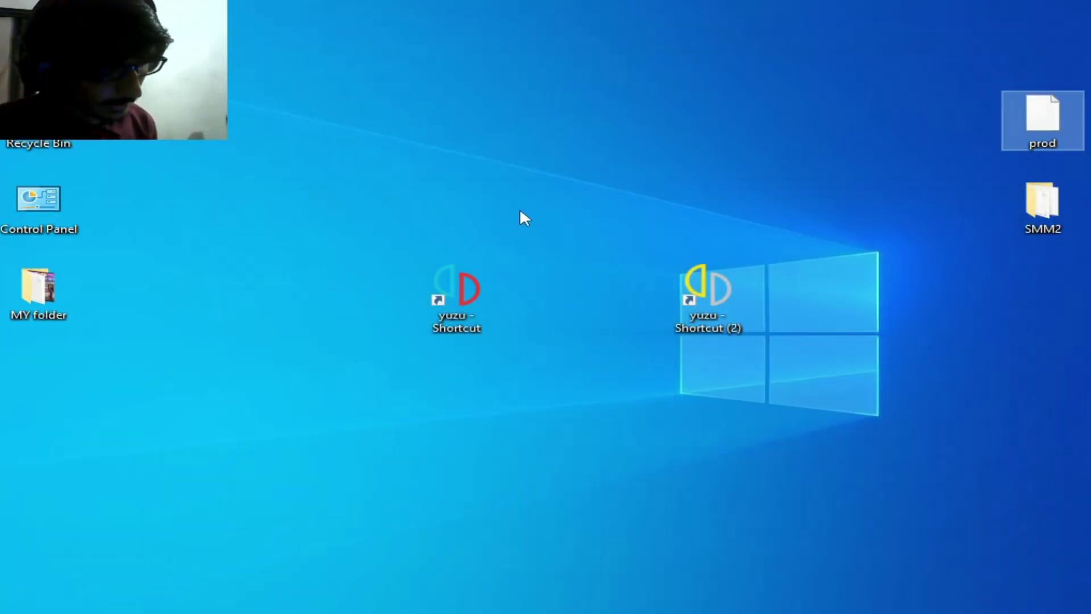
# Open yuzu Early Access, load Super Mario Maker 2 Base Game.nsp, then stop emulation and confirm Yes.
pyautogui.rightClick(707, 285)
pyautogui.click(760, 205)
pyautogui.click(176, 225)
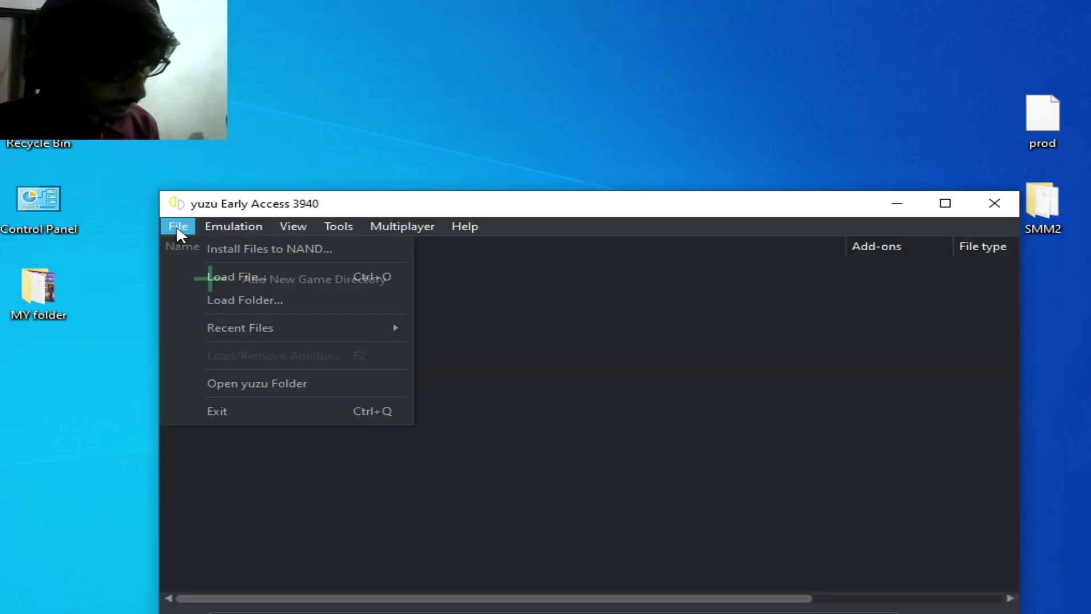
pyautogui.click(219, 273)
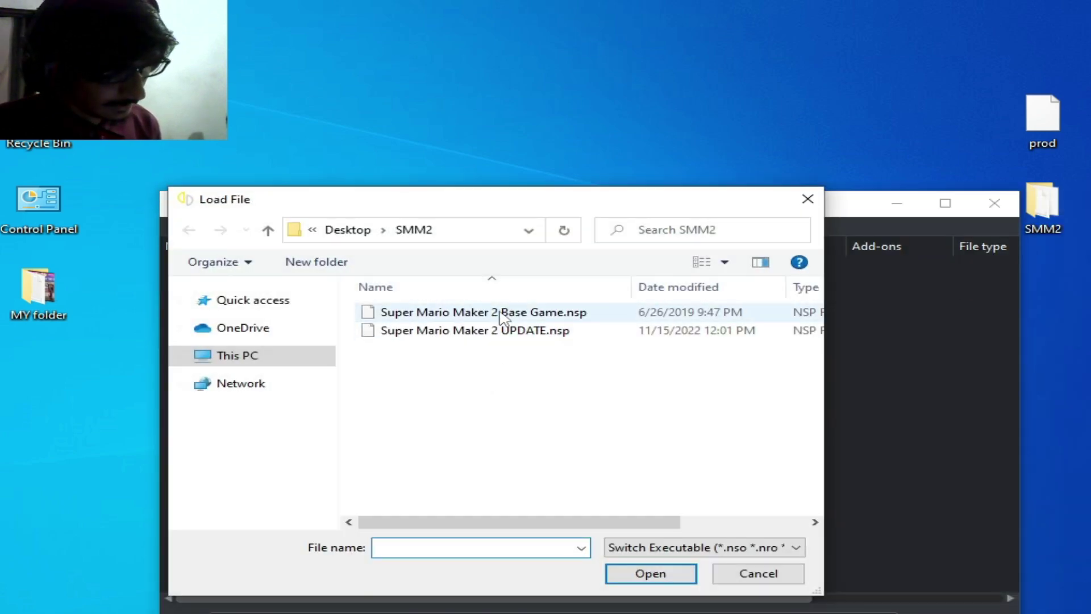
pyautogui.click(433, 313)
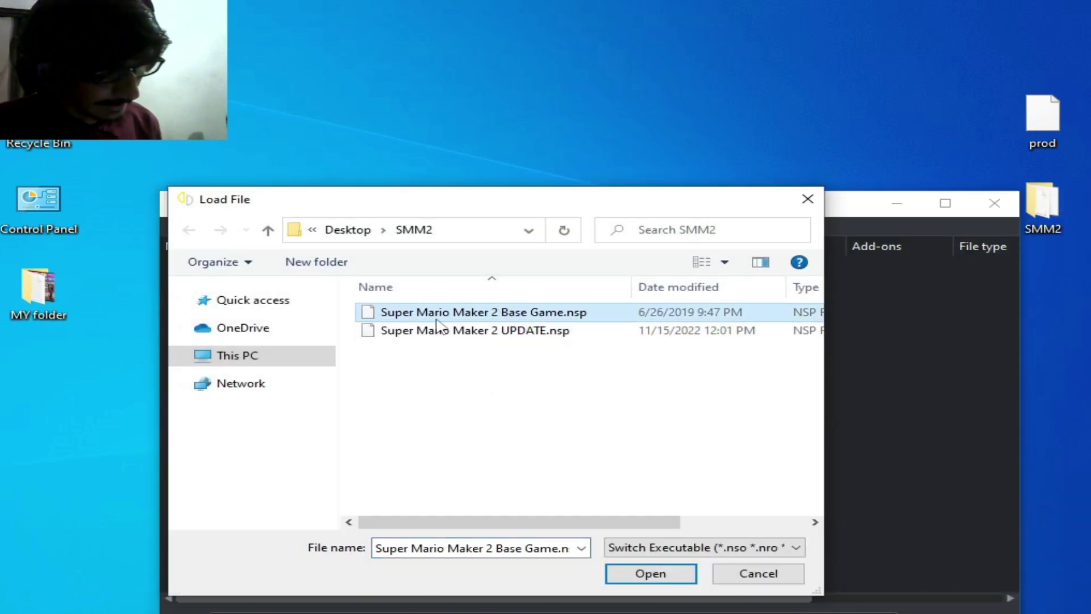
pyautogui.click(645, 574)
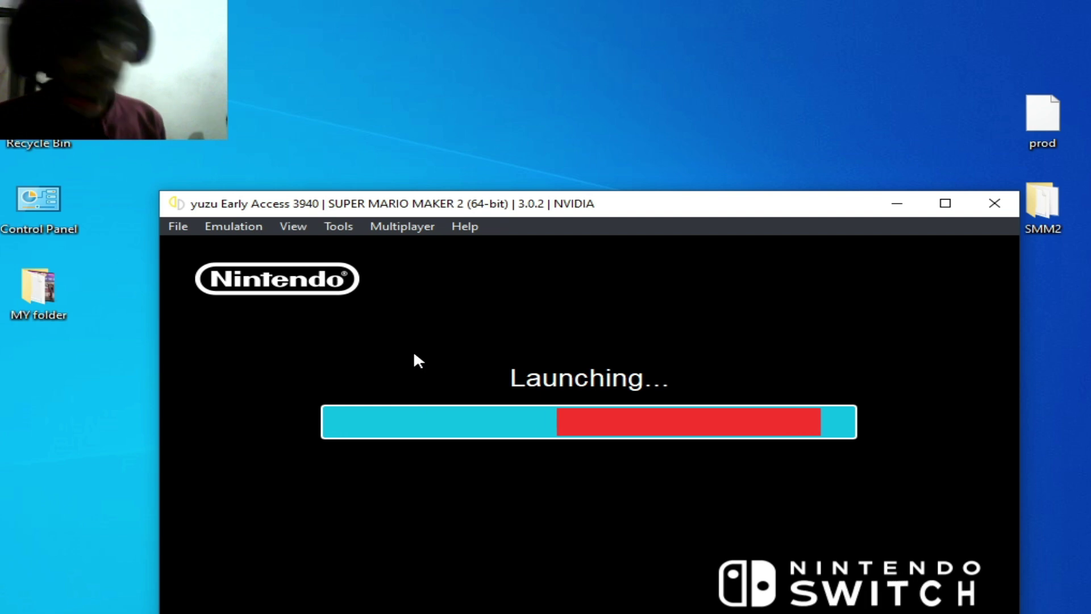
pyautogui.click(253, 227)
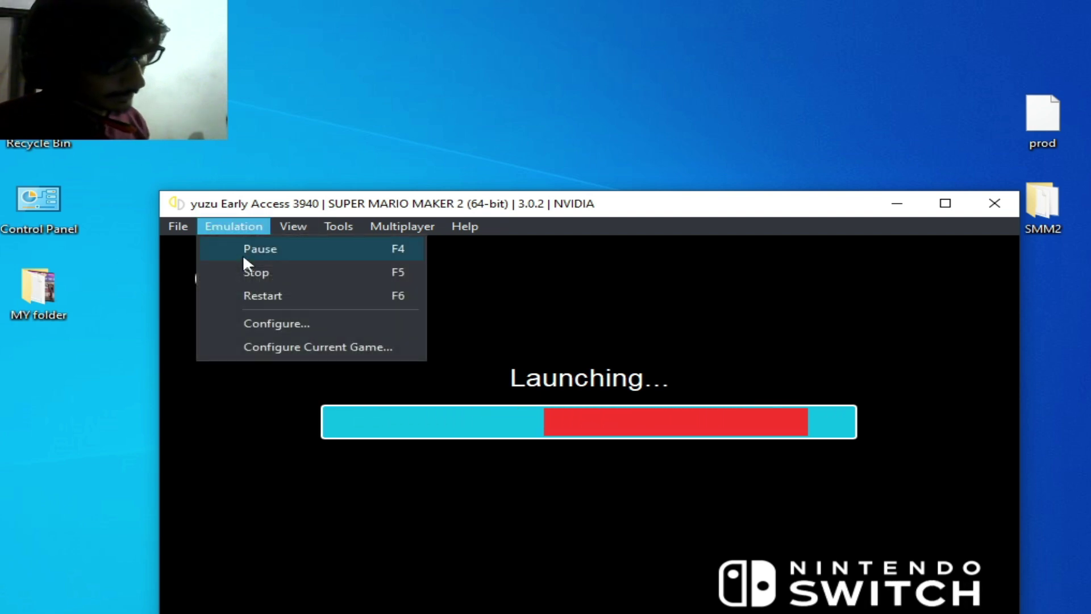
pyautogui.click(256, 272)
pyautogui.click(627, 457)
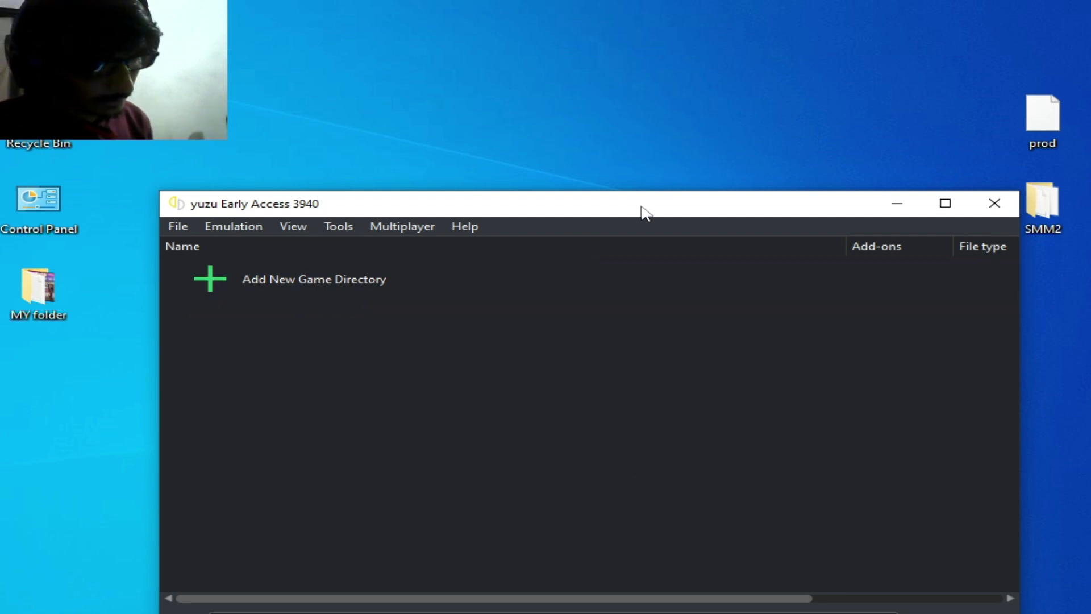
# Open the SMM2 folder and arrange it beside the yuzu window.
pyautogui.moveTo(641, 206); pyautogui.dragTo(571, 103)
pyautogui.doubleClick(1043, 206)
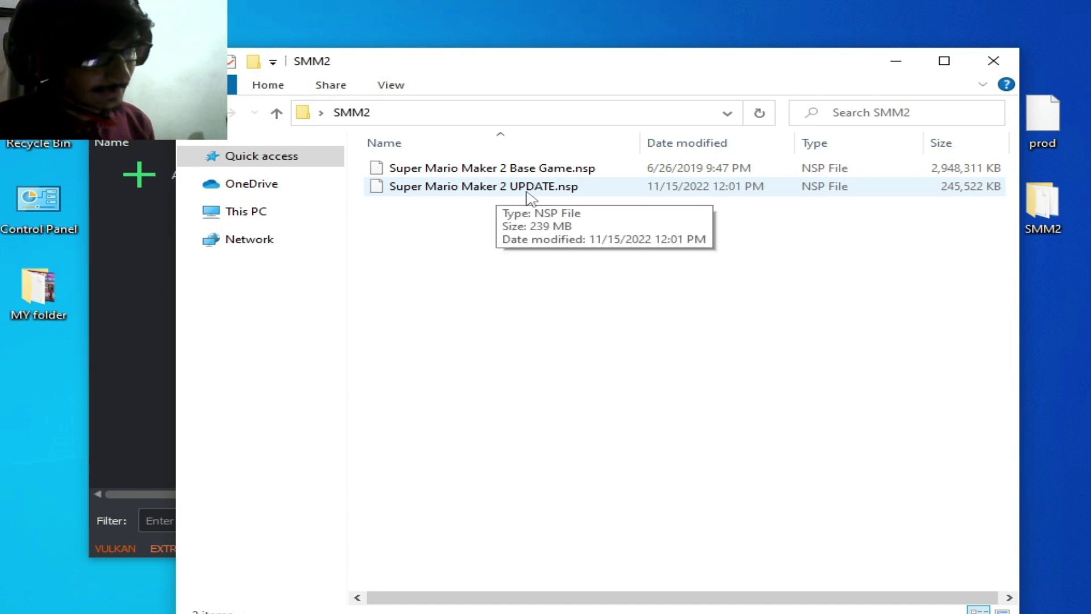
pyautogui.moveTo(506, 64); pyautogui.dragTo(750, 118)
# Load Super Mario Maker 2 UPDATE.nsp into yuzu, then close the SMM2 folder window.
pyautogui.click(108, 121)
pyautogui.click(137, 164)
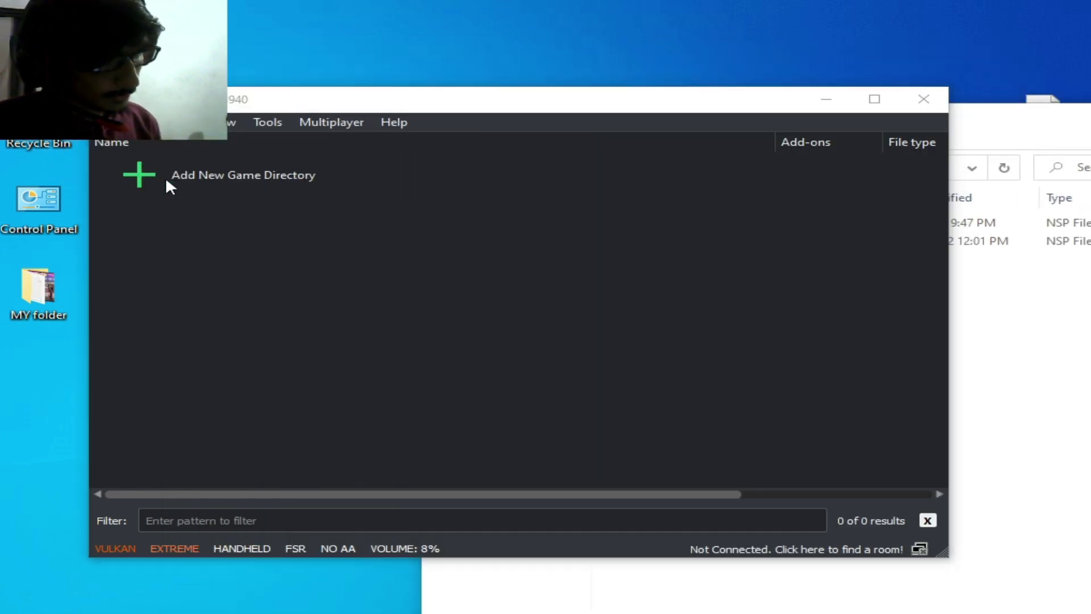
pyautogui.click(449, 258)
pyautogui.click(560, 502)
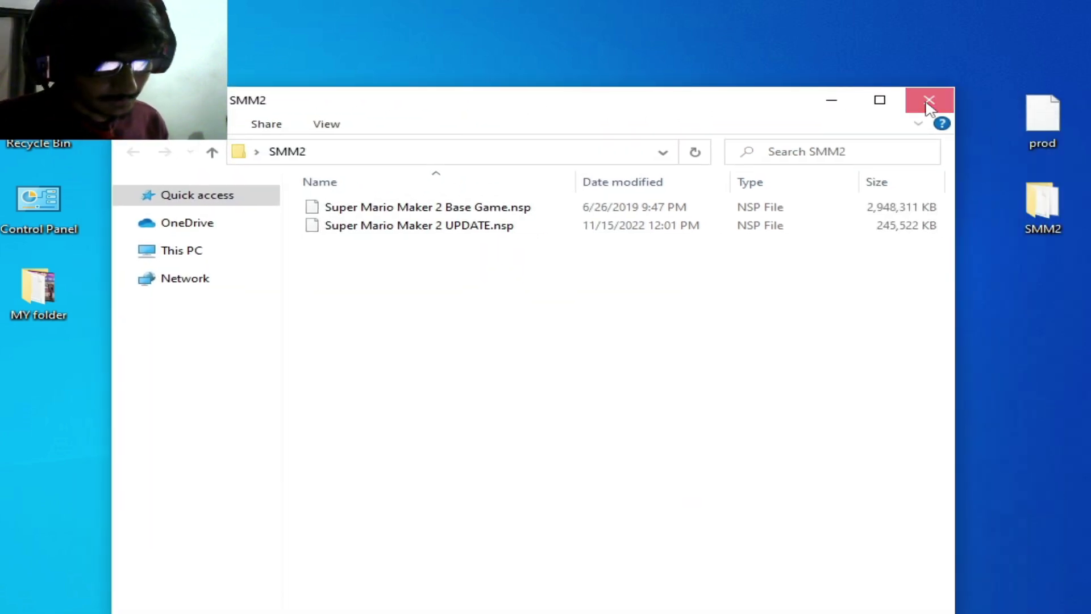
pyautogui.click(928, 100)
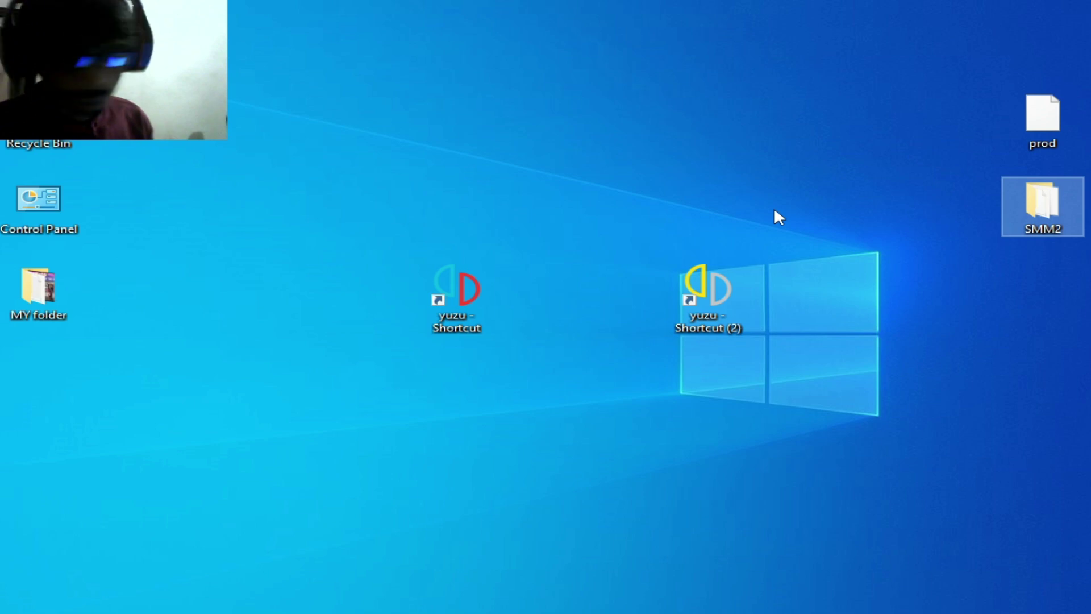
# Open the %temp% folder, delete all its files, and close the window.
pyautogui.click(121, 605)
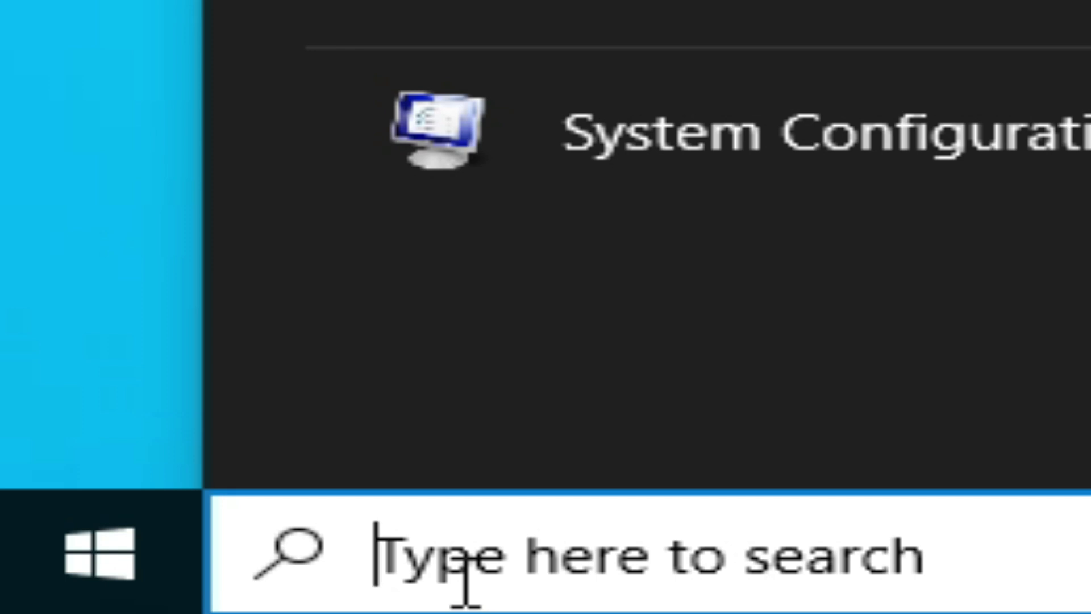
pyautogui.write('%temp%')
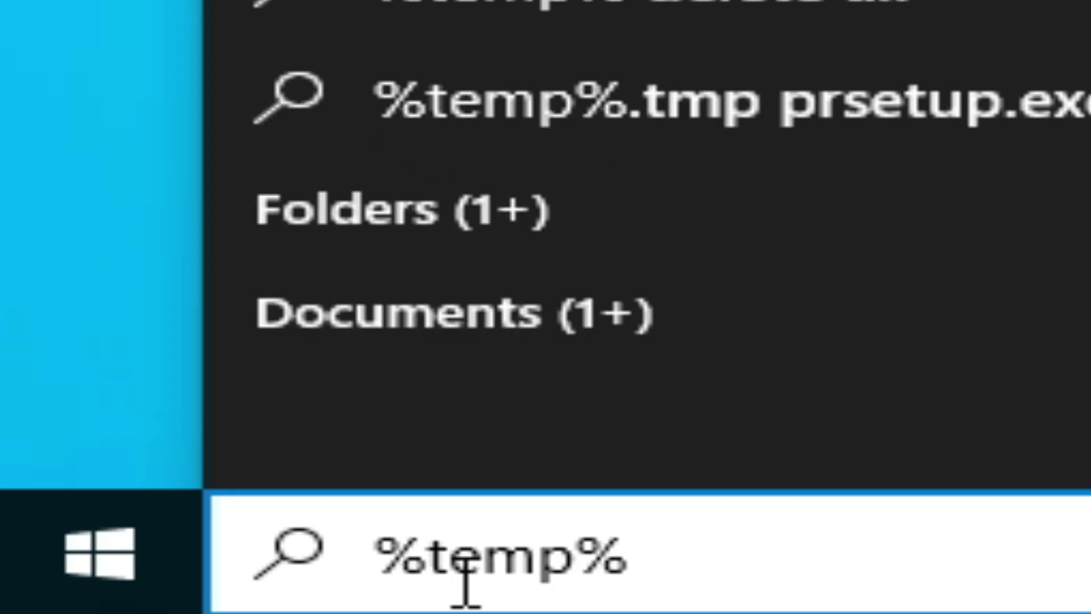
pyautogui.press('Return')
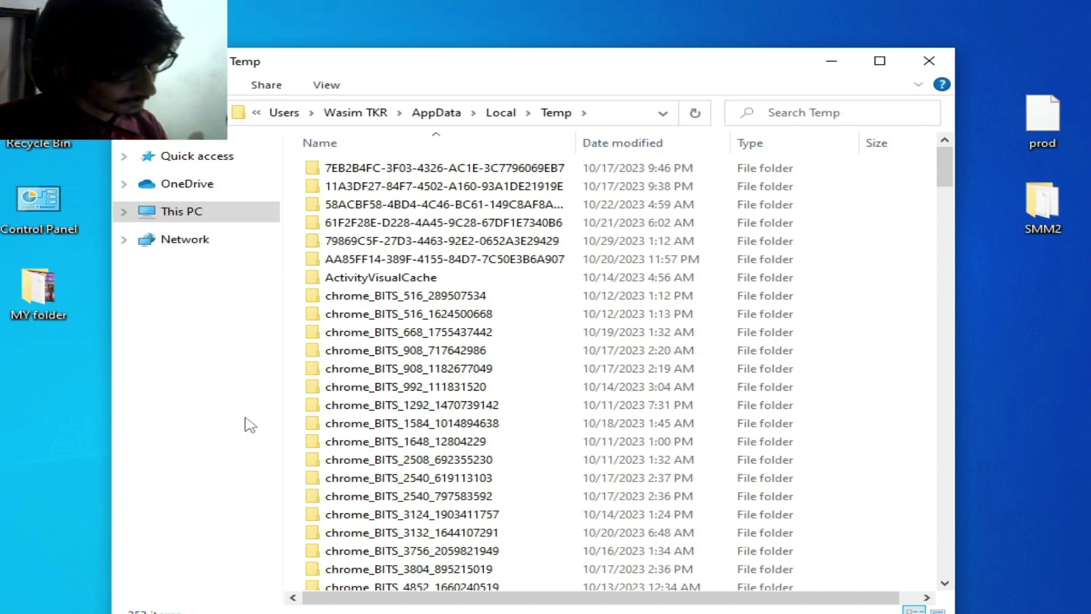
pyautogui.moveTo(298, 170); pyautogui.dragTo(509, 594)
pyautogui.rightClick(511, 586)
pyautogui.click(544, 529)
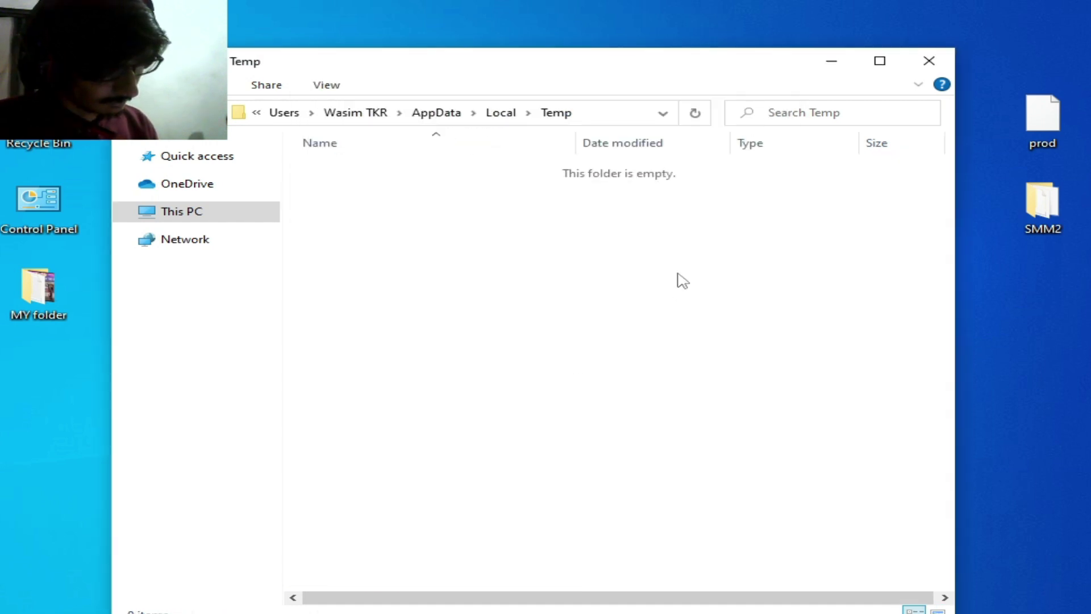
pyautogui.click(929, 60)
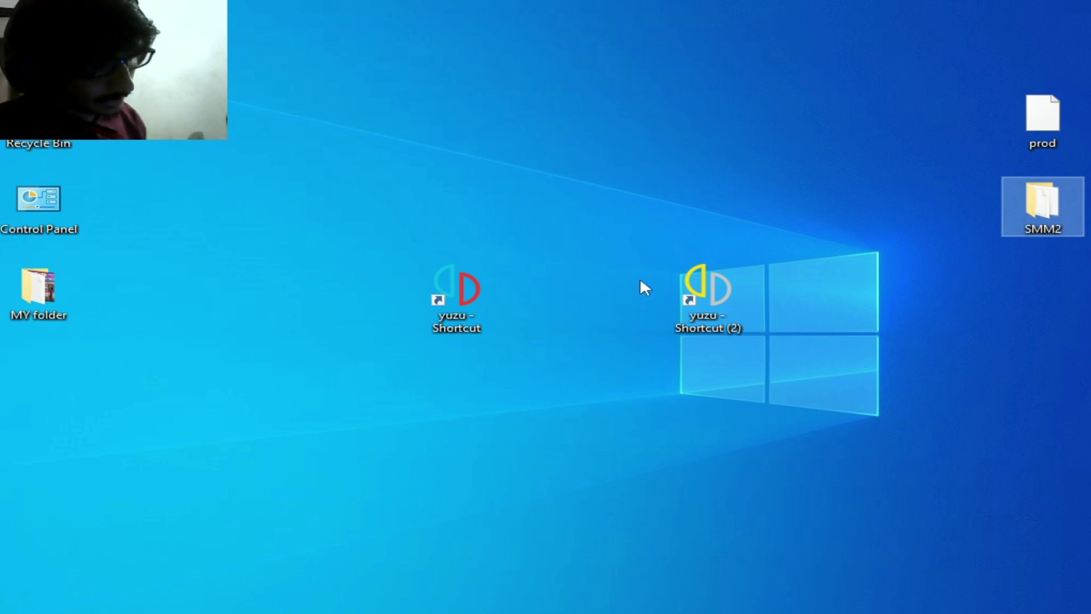
# Launch yuzu from its second shortcut and open the keys folder in yuzu's data folder.
pyautogui.rightClick(701, 294)
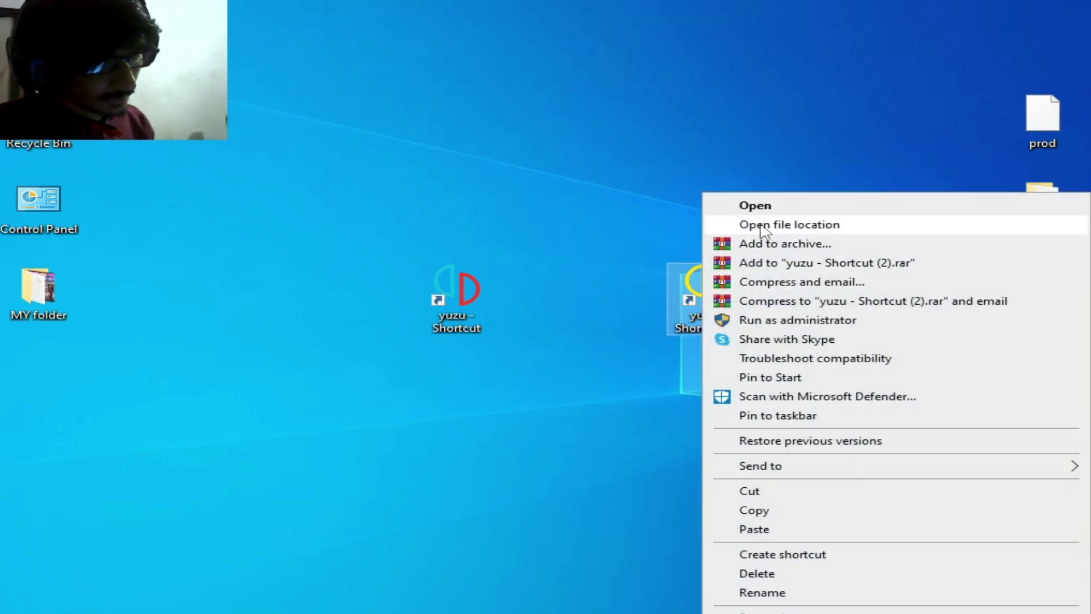
pyautogui.click(759, 207)
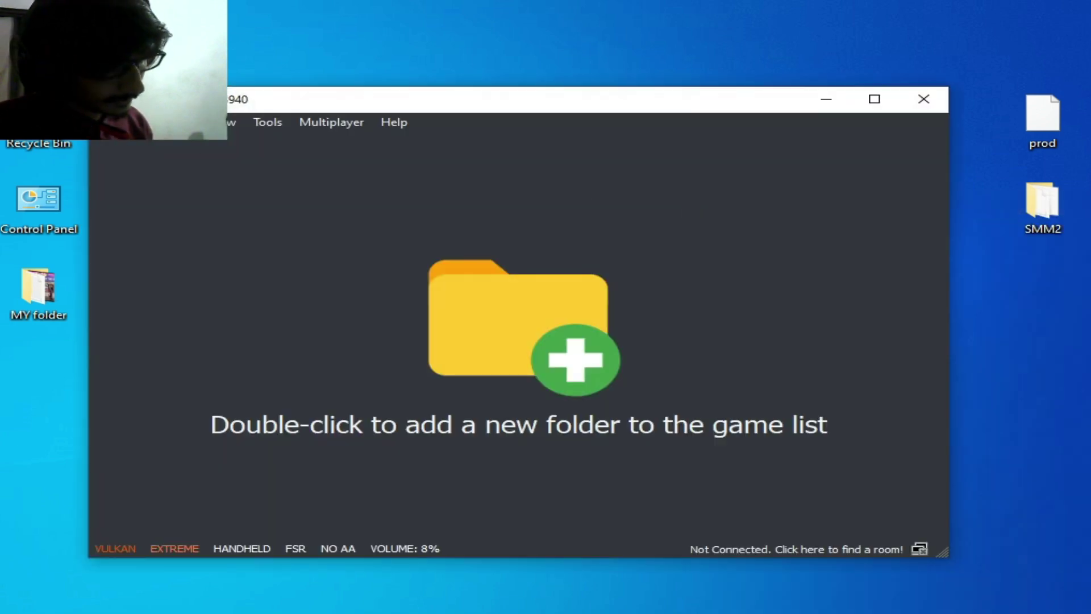
pyautogui.click(105, 121)
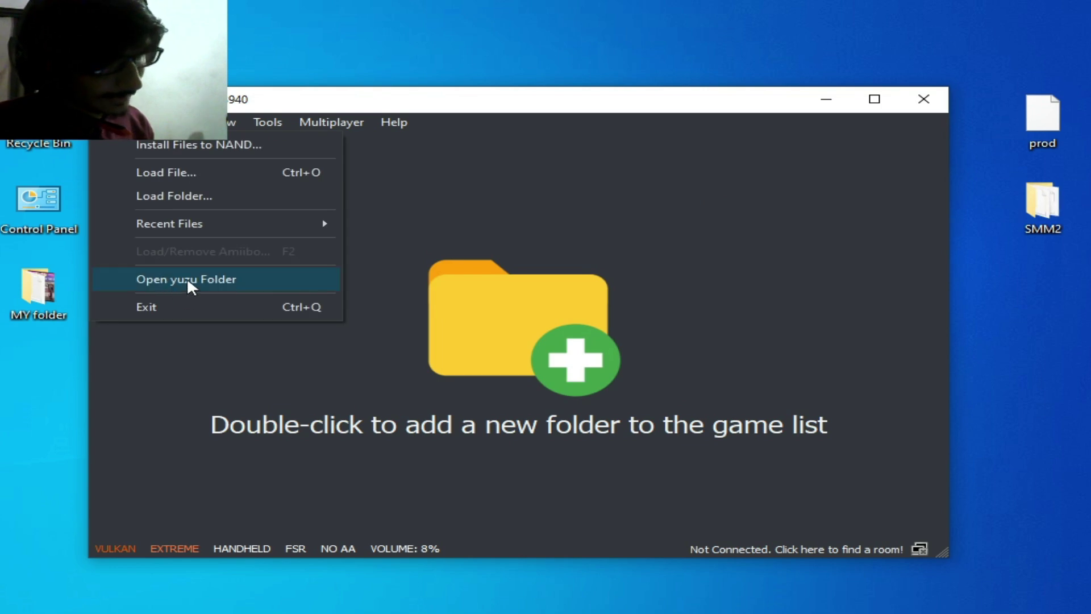
pyautogui.click(187, 281)
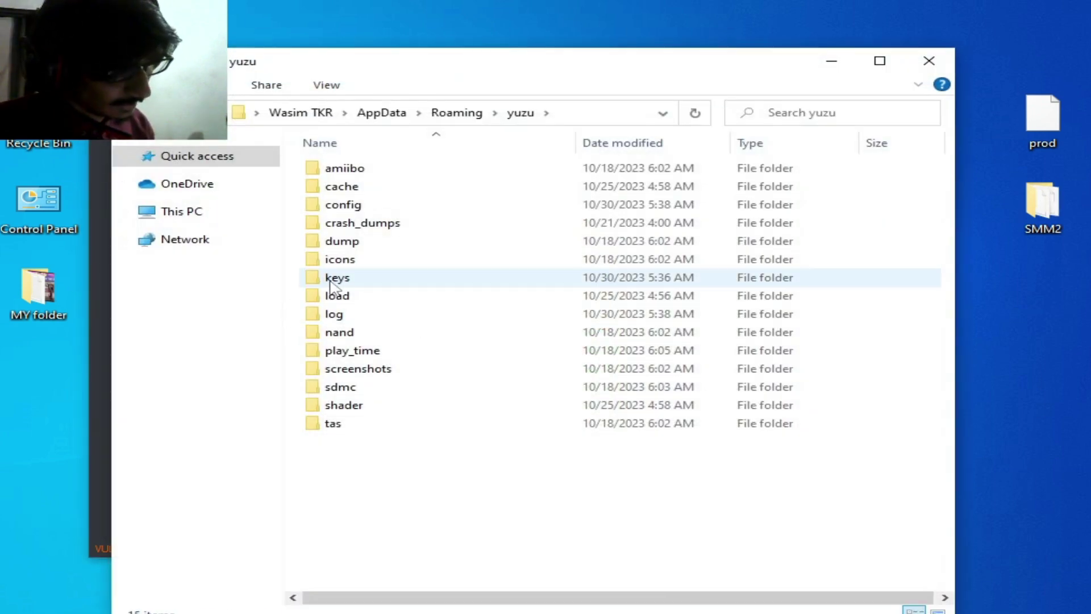
pyautogui.doubleClick(334, 278)
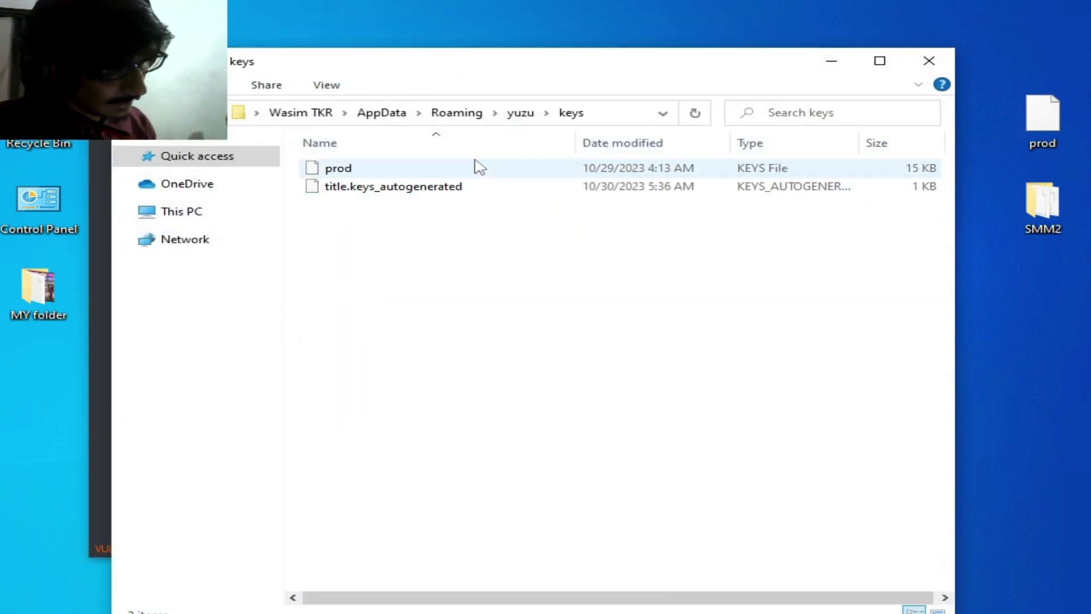
# Rename the prod file to prod.keys and close the keys folder window.
pyautogui.rightClick(365, 169)
pyautogui.rightClick(352, 171)
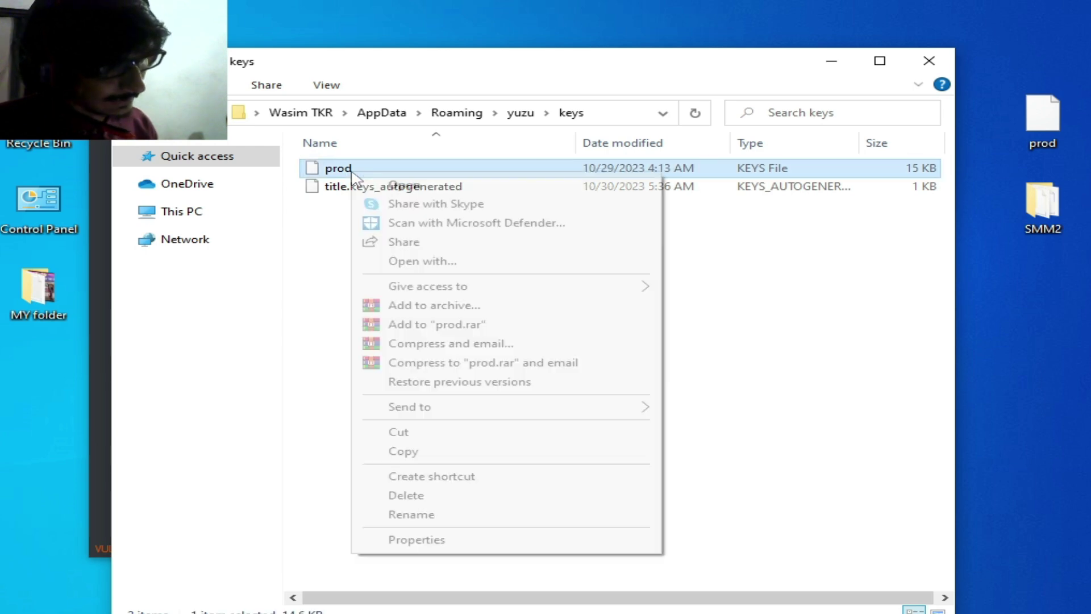
pyautogui.click(411, 514)
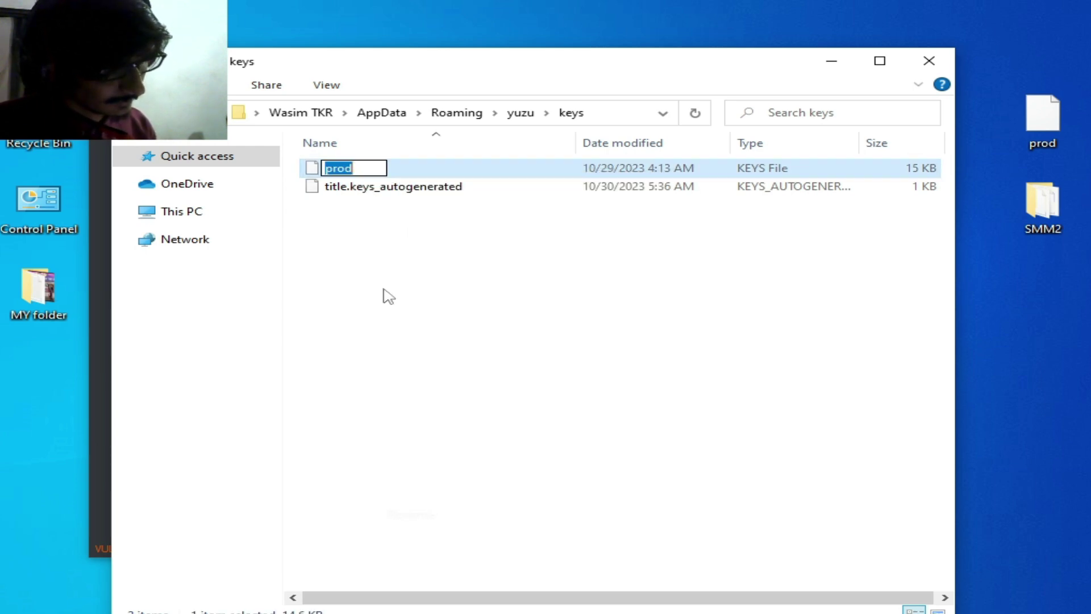
pyautogui.click(366, 168)
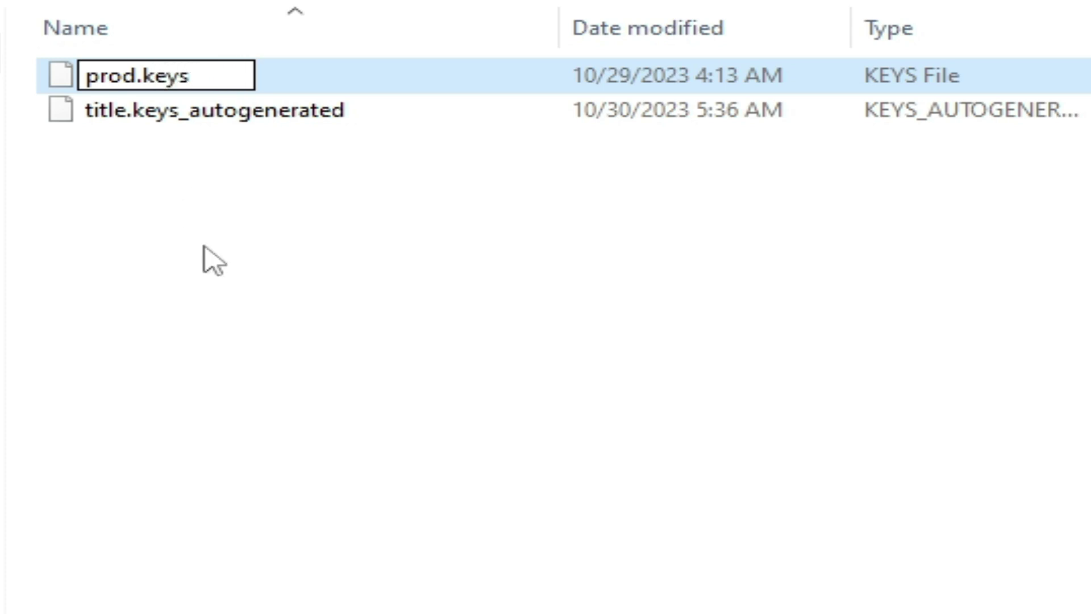
pyautogui.press('Return')
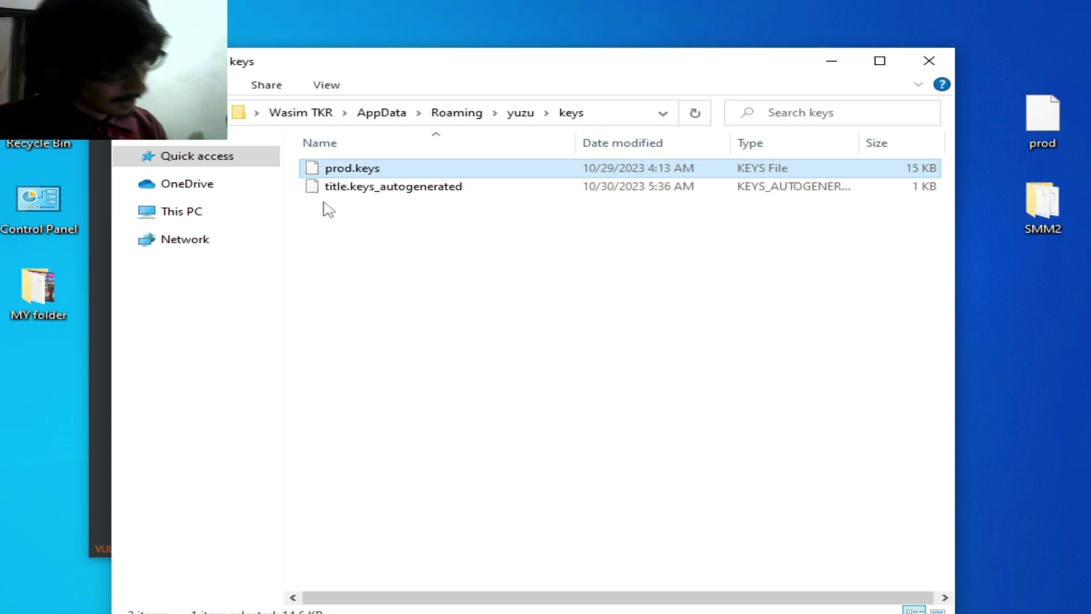
pyautogui.click(930, 57)
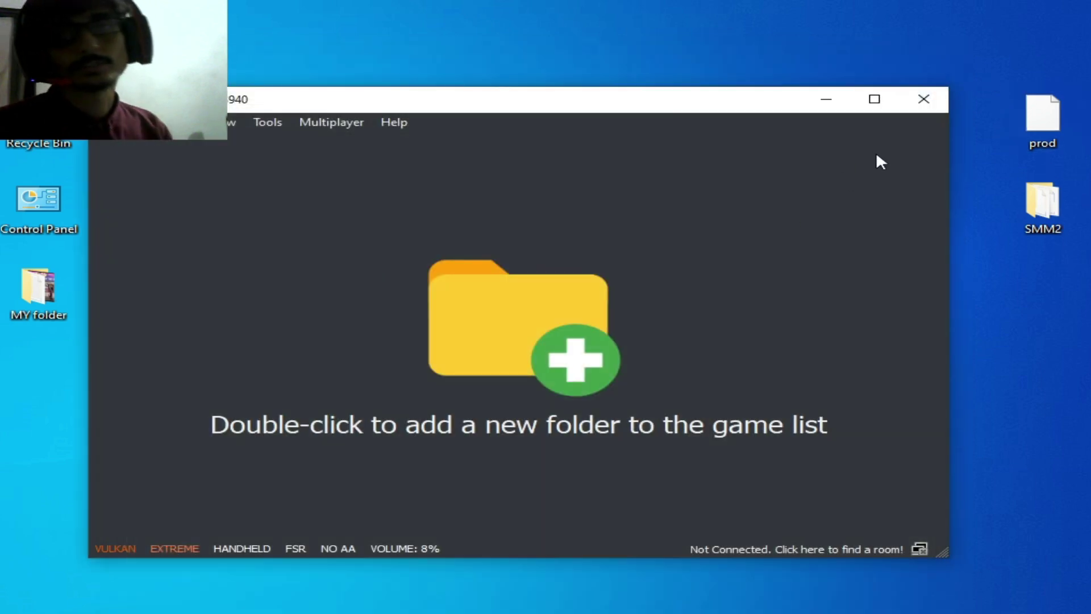
pyautogui.click(941, 103)
pyautogui.rightClick(703, 284)
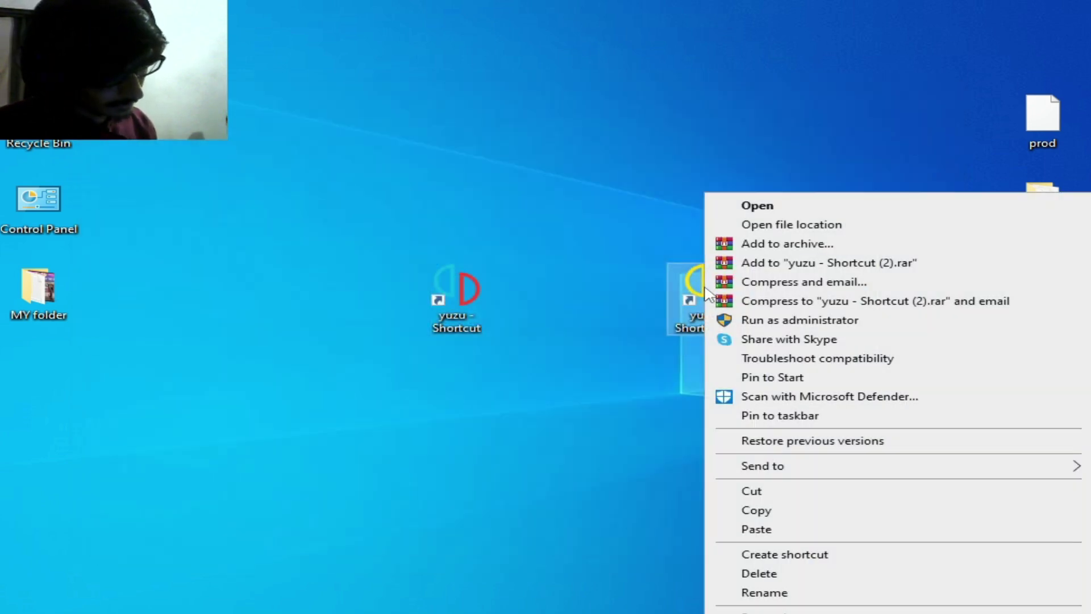
pyautogui.click(749, 208)
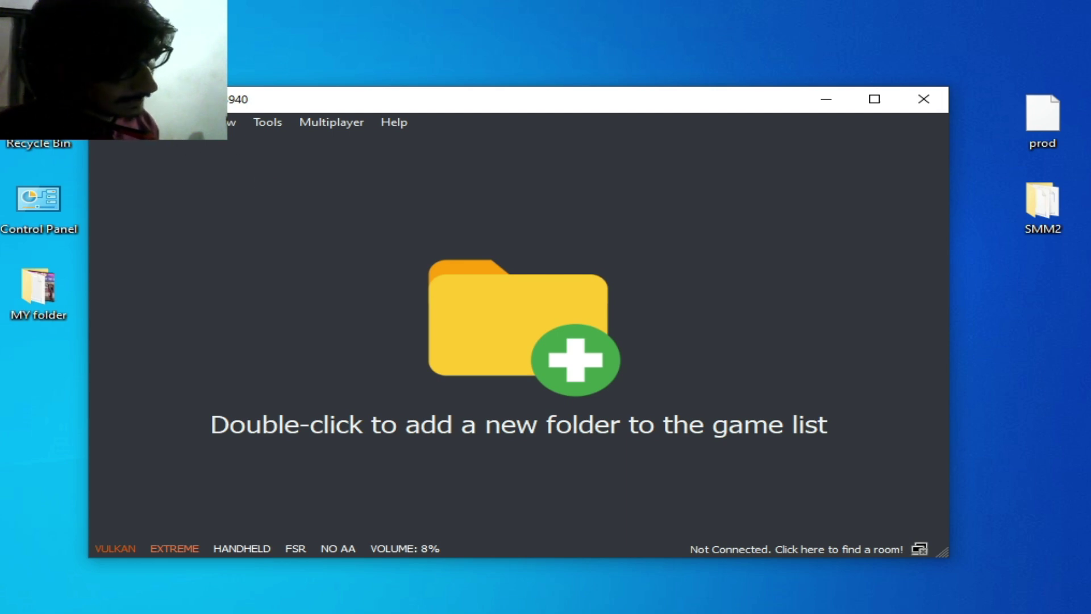
pyautogui.click(103, 121)
pyautogui.click(128, 173)
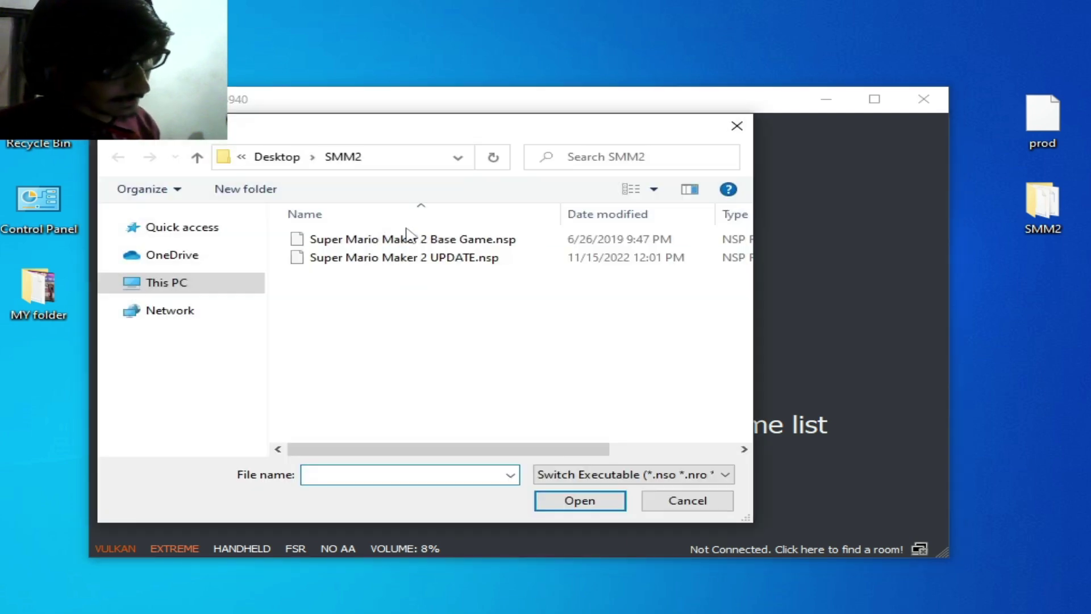
pyautogui.click(406, 238)
pyautogui.click(564, 499)
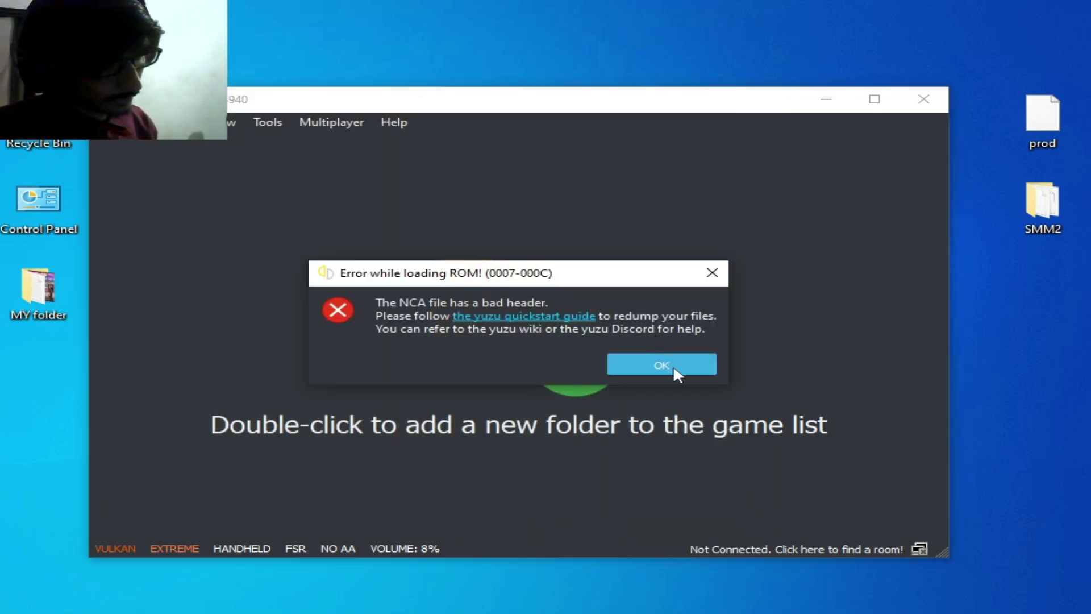
pyautogui.click(673, 364)
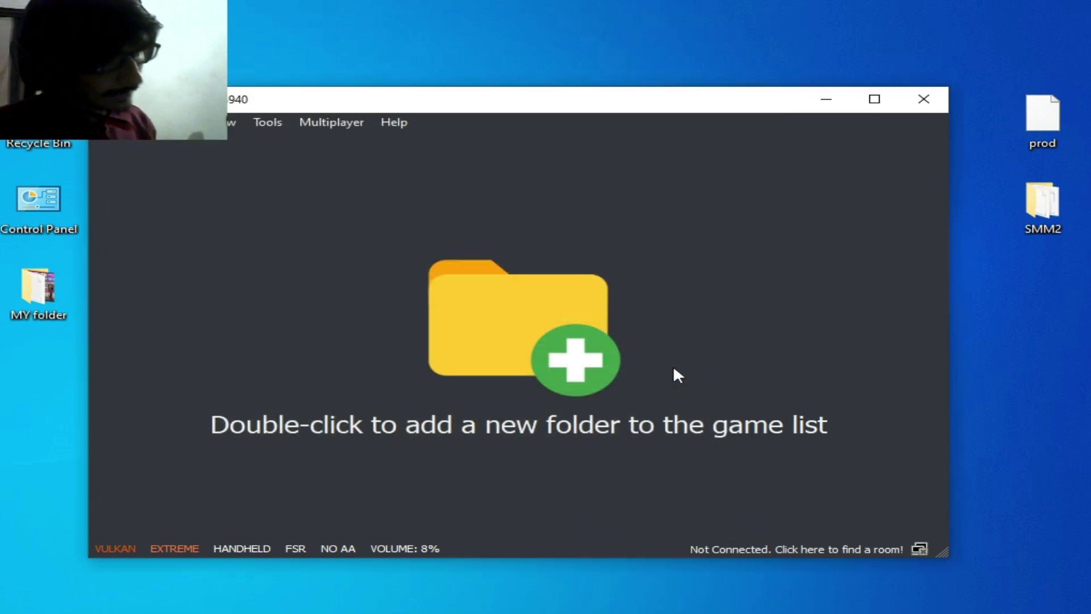
# Open the keys folder inside yuzu's data folder.
pyautogui.click(103, 123)
pyautogui.click(163, 279)
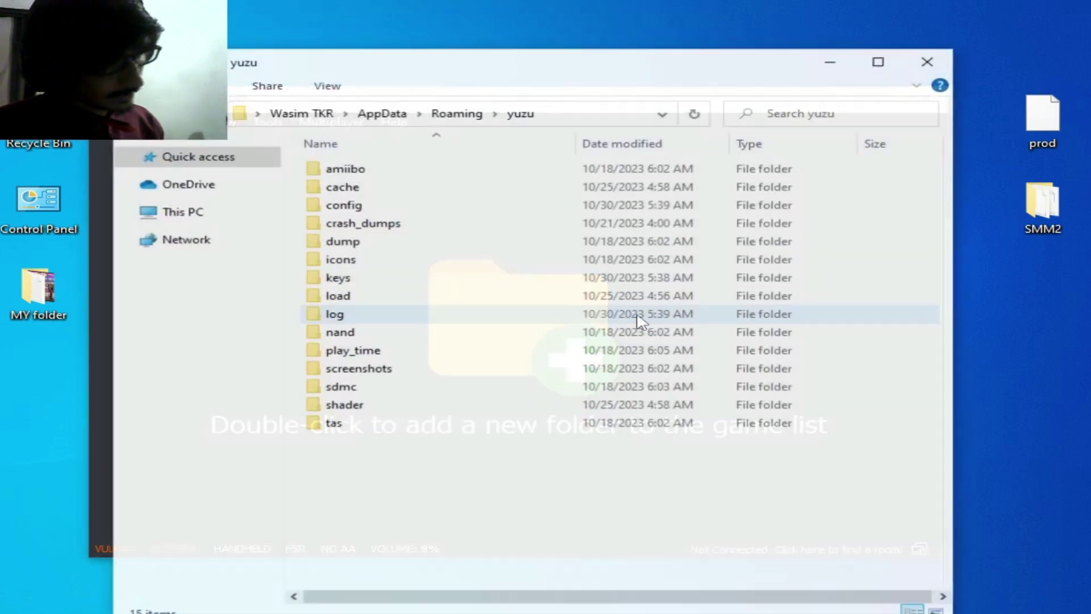
pyautogui.click(367, 283)
pyautogui.doubleClick(369, 284)
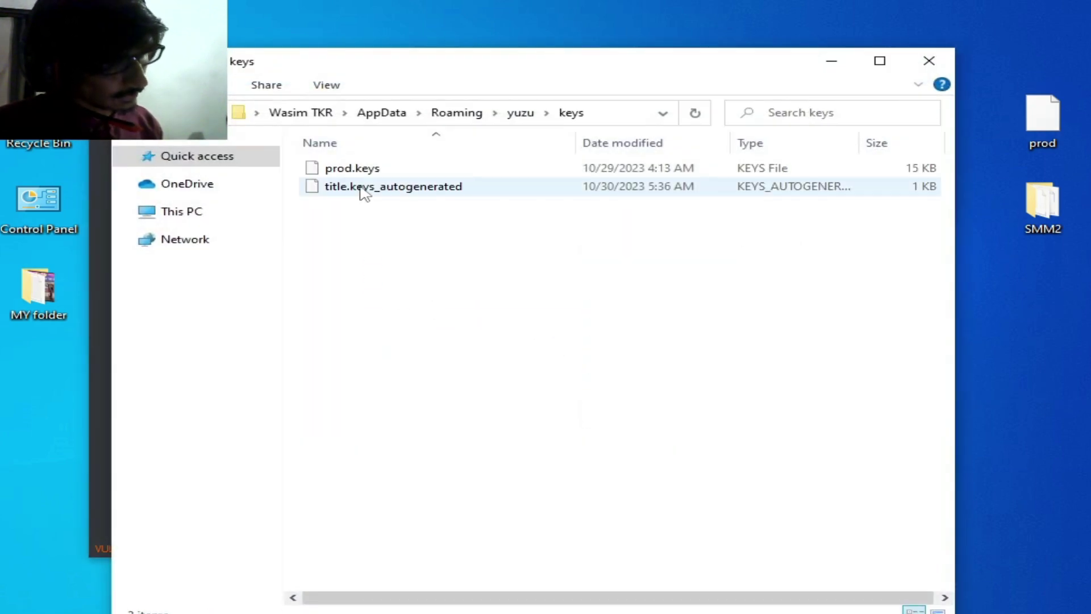
# Rename prod.keys to prod by removing the extension, then close the folder window.
pyautogui.rightClick(361, 169)
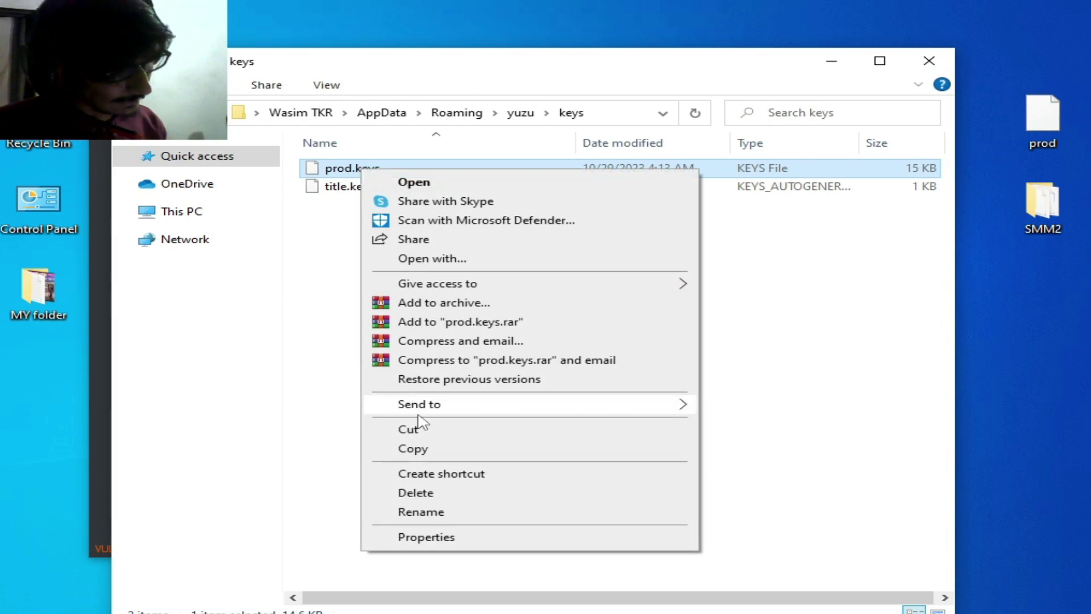
pyautogui.click(446, 511)
pyautogui.click(390, 172)
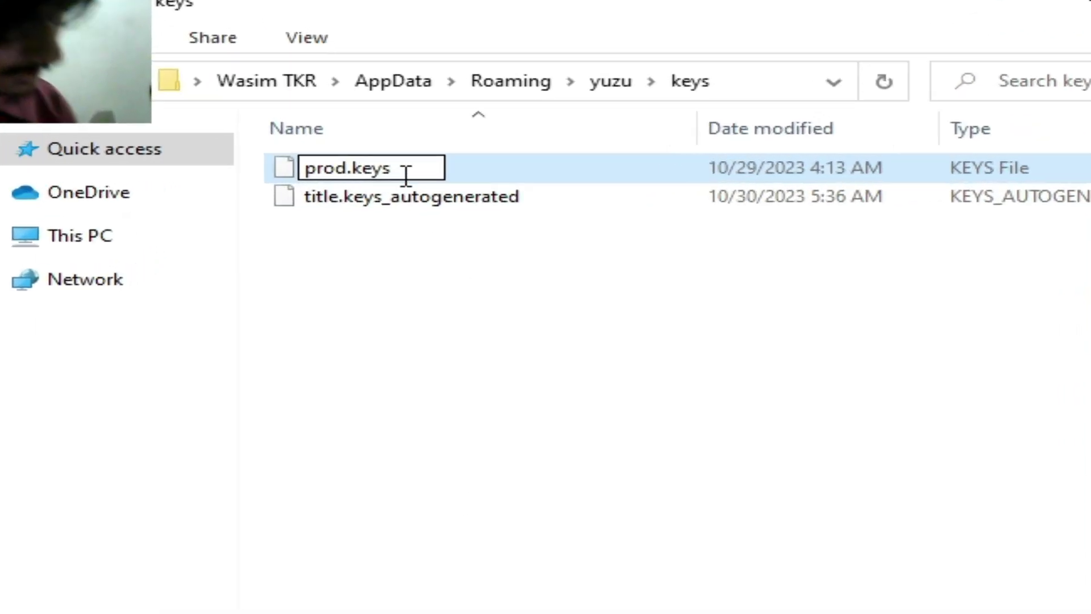
pyautogui.press('BackSpace')
pyautogui.press('BackSpace')
pyautogui.press('BackSpace')
pyautogui.press('BackSpace')
pyautogui.press('BackSpace')
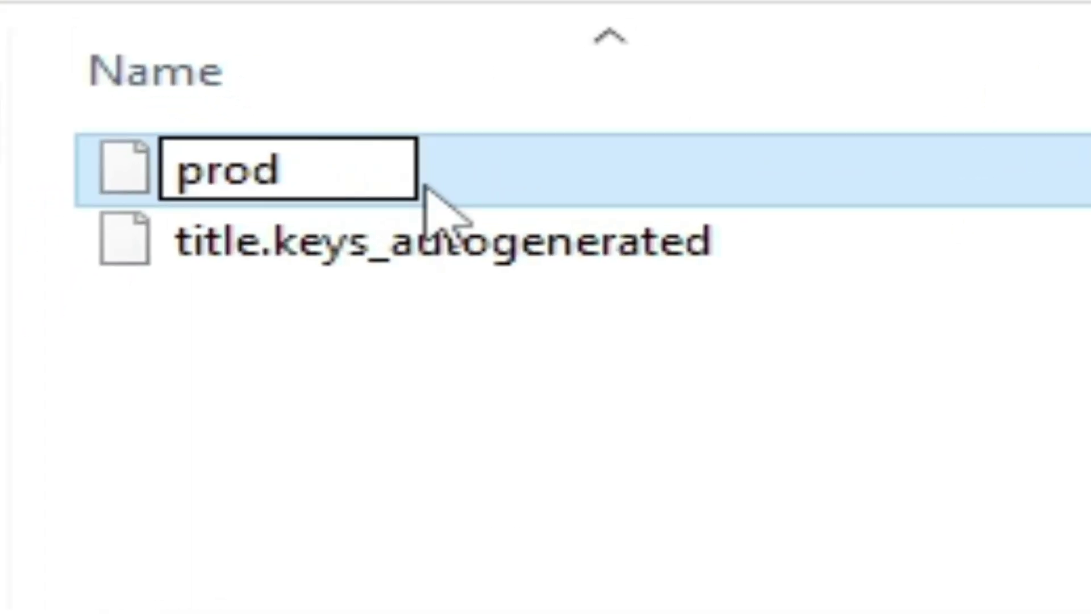
pyautogui.press('Return')
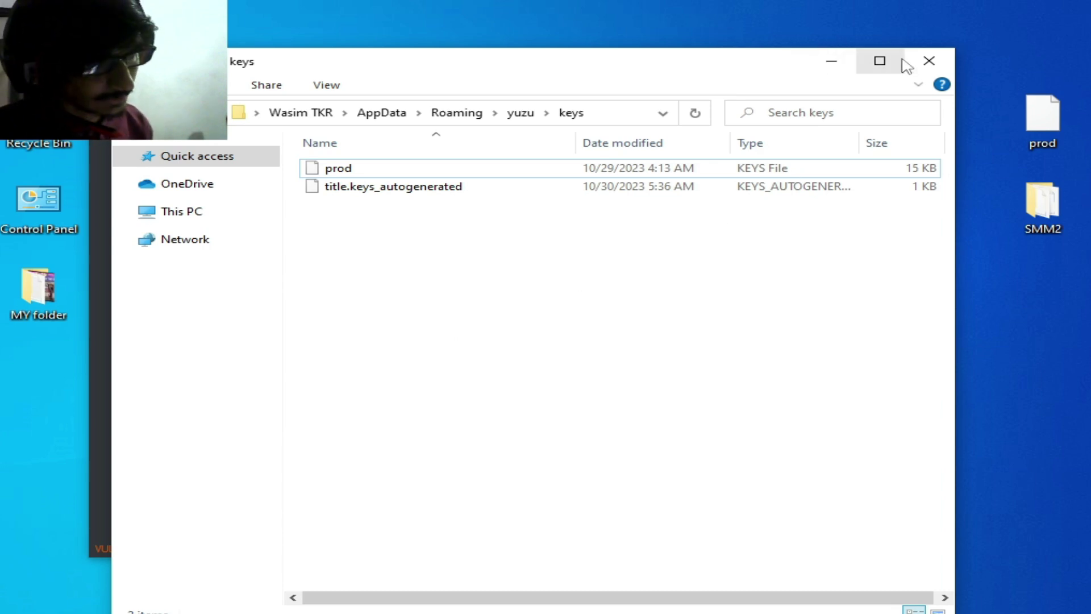
pyautogui.click(928, 61)
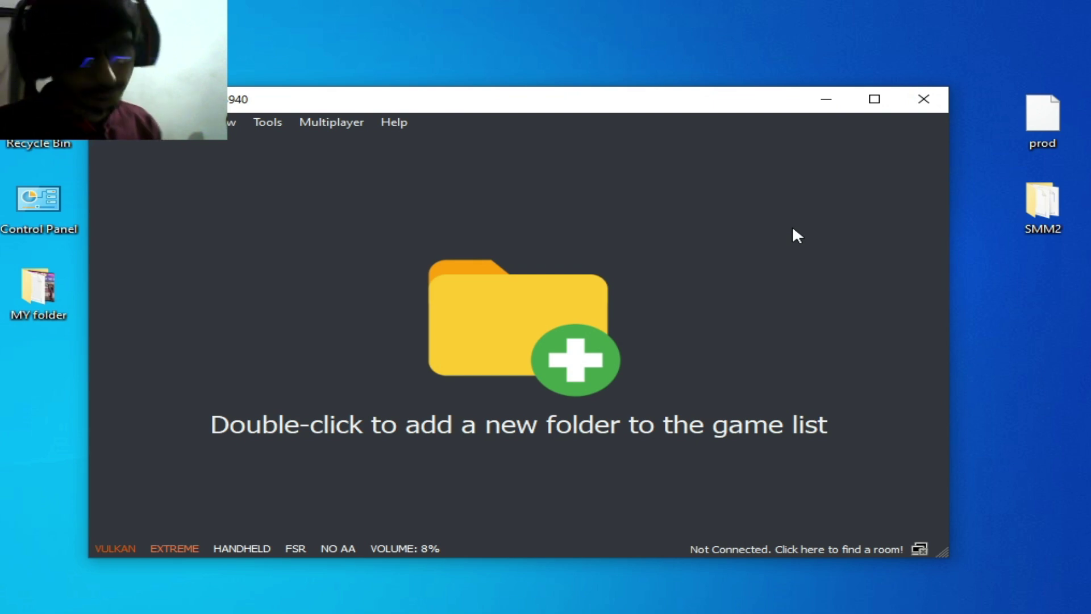
# Close yuzu and relaunch it from the second shortcut.
pyautogui.click(924, 100)
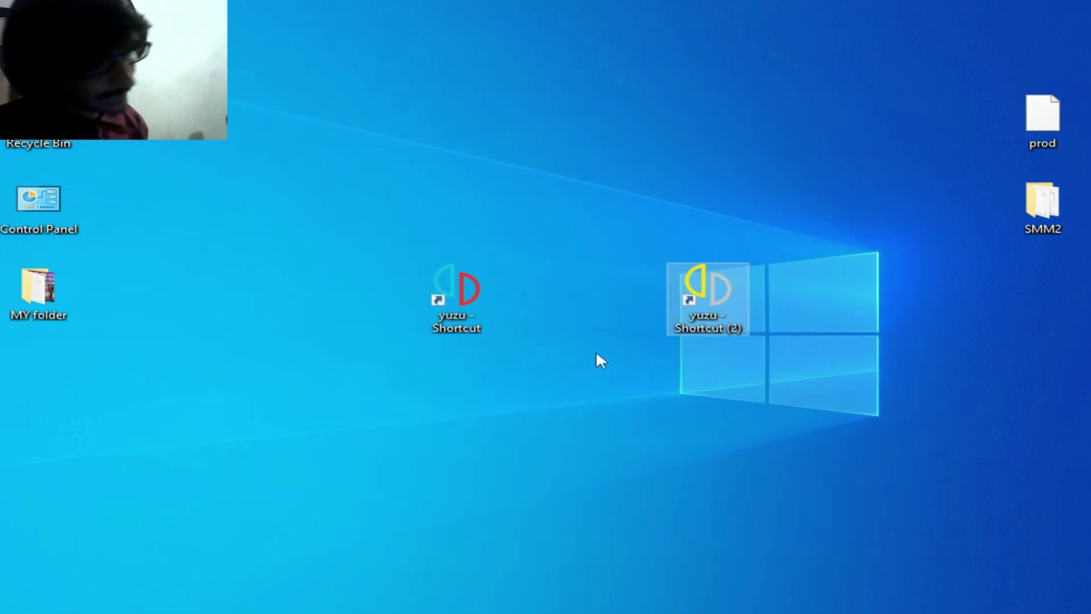
pyautogui.rightClick(693, 303)
pyautogui.click(733, 207)
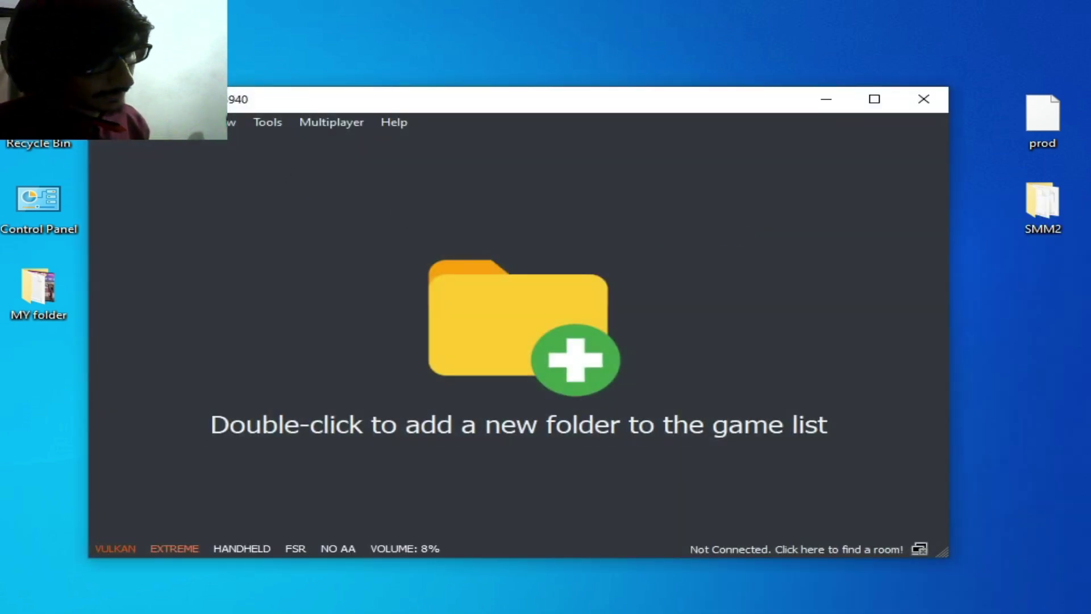
# Load Super Mario Maker 2 Base Game.nsp to launch it.
pyautogui.click(107, 122)
pyautogui.click(158, 174)
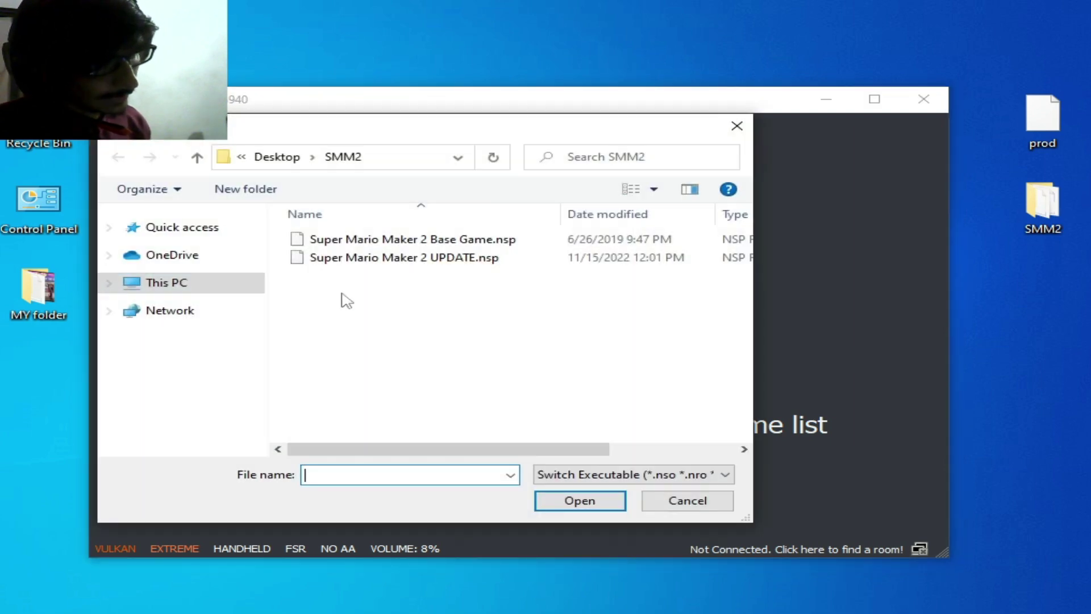
pyautogui.click(409, 239)
pyautogui.click(561, 499)
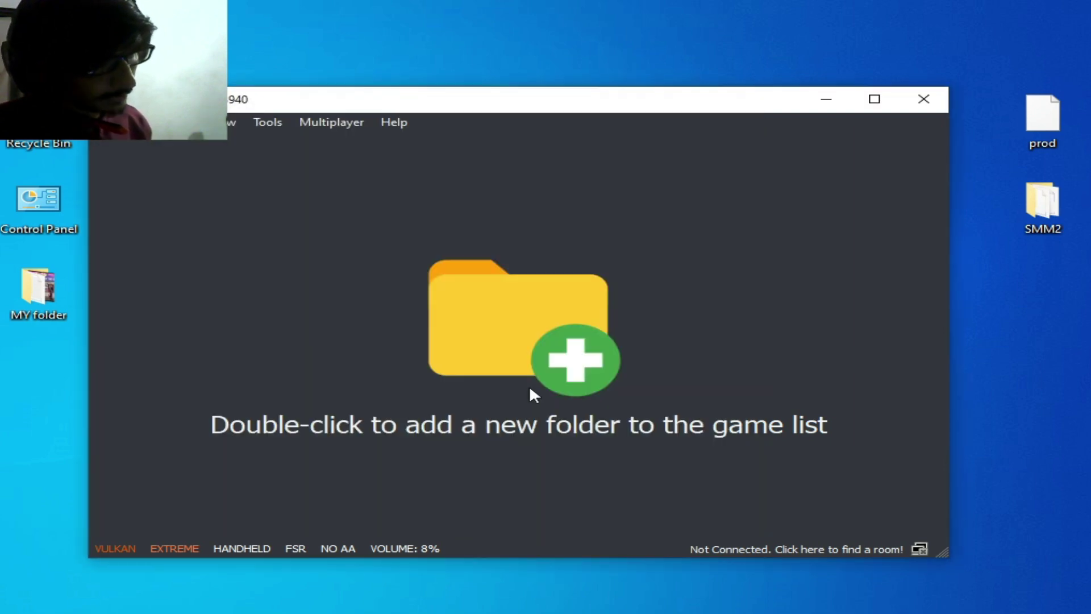